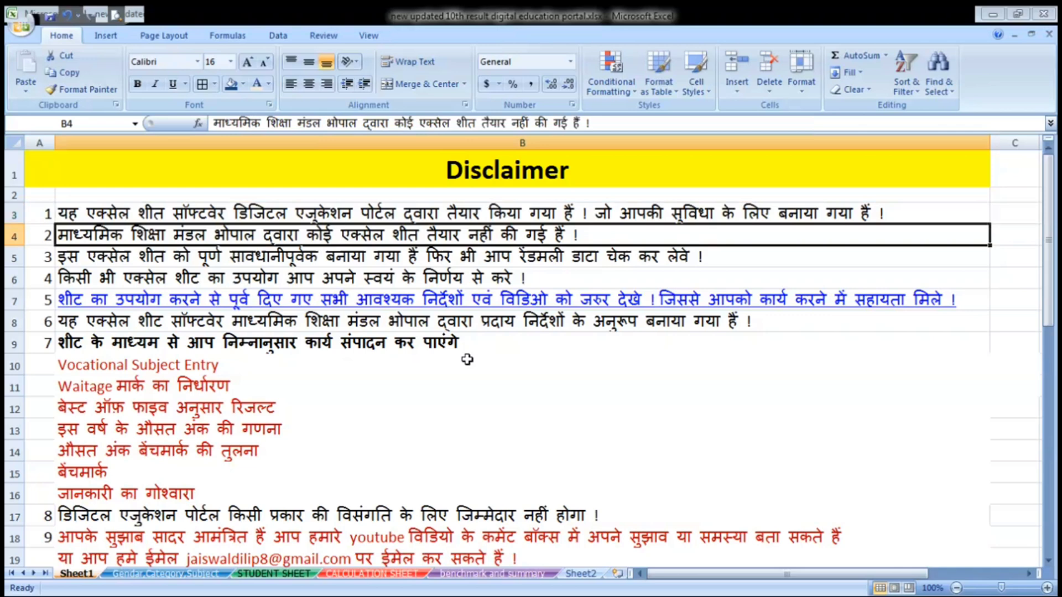
# - Read through the disclaimer points and the list of supported tasks on Sheet1
pyautogui.press('Down')
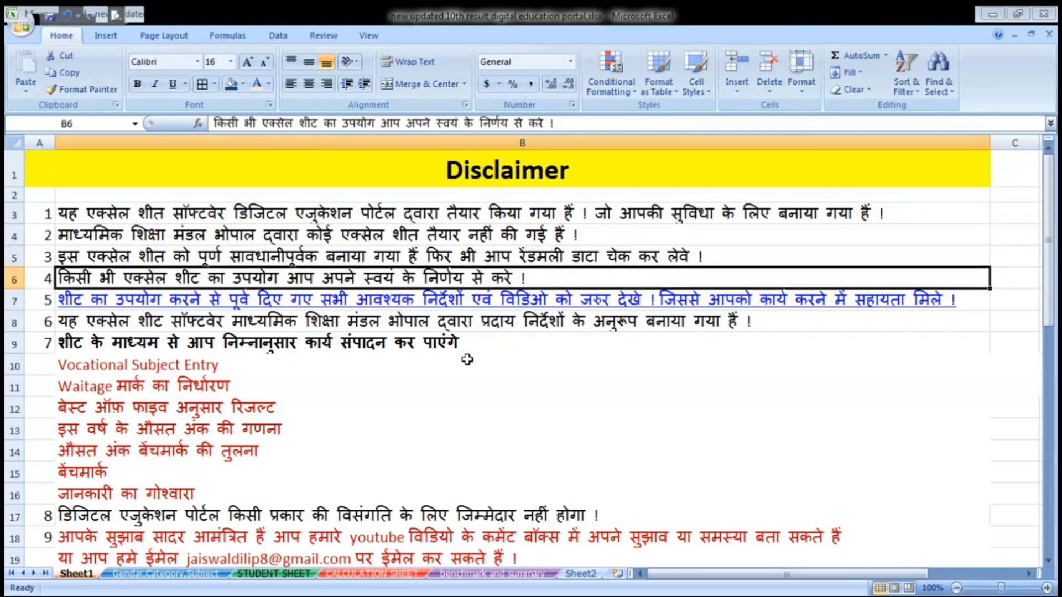
pyautogui.press('Down')
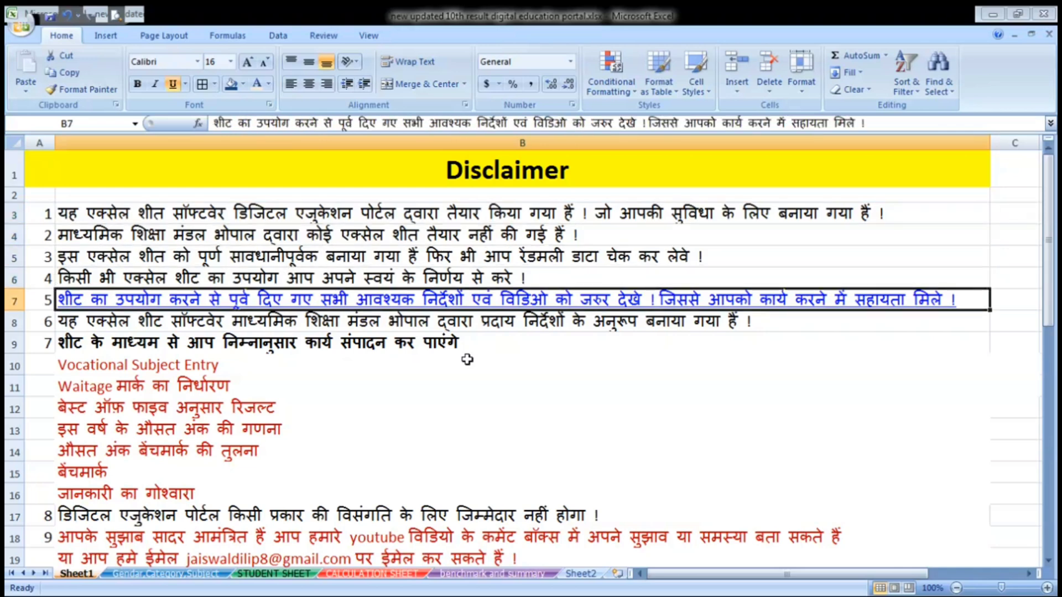
pyautogui.press('Down')
pyautogui.press('Down')
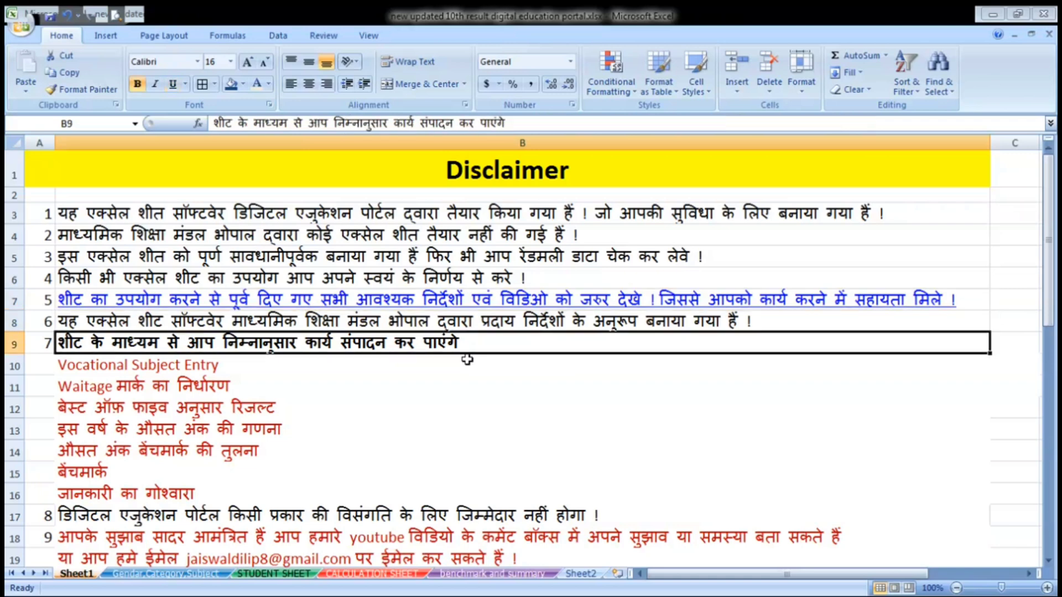
pyautogui.press('Down')
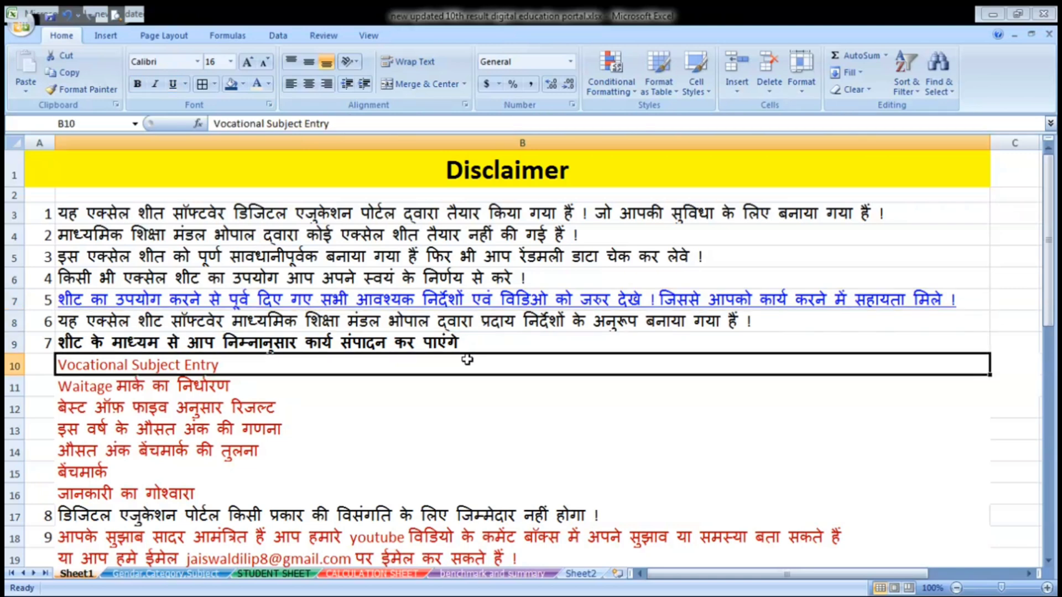
pyautogui.press('Down')
pyautogui.press('Down')
pyautogui.press('Down')
pyautogui.press('Down')
pyautogui.press('Down')
pyautogui.press('Down')
pyautogui.press('Down')
pyautogui.press('Down')
pyautogui.press('Down')
pyautogui.press('Down')
pyautogui.press('Down')
pyautogui.press('Down')
pyautogui.press('Down')
pyautogui.press('Down')
pyautogui.press('Down')
pyautogui.press('Down')
pyautogui.press('Down')
pyautogui.press('Down')
pyautogui.press('Down')
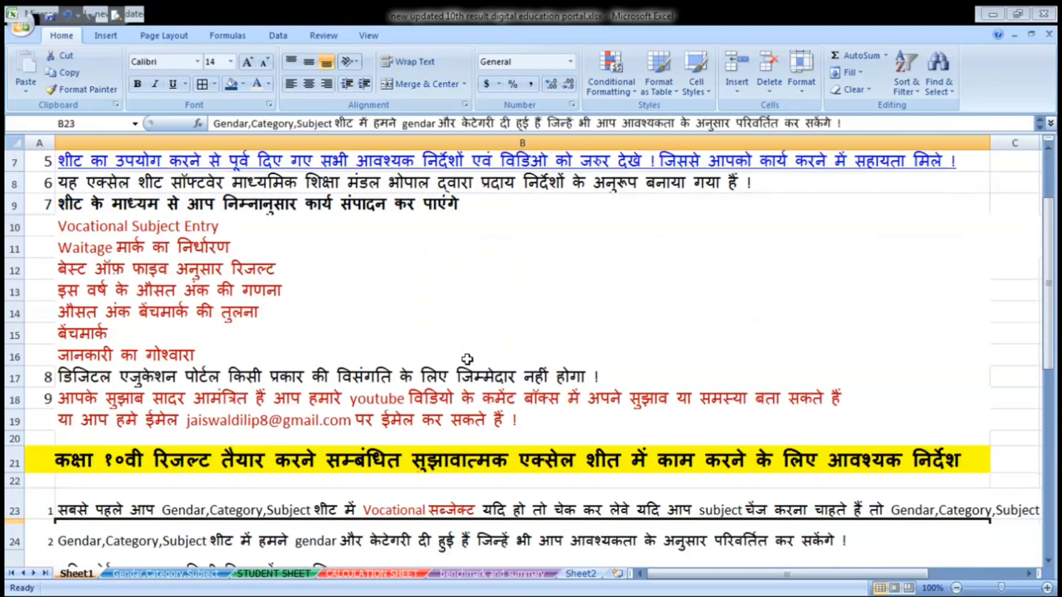
# - Review the class 10 result preparation instructions on Sheet1, down to the social media and website links
pyautogui.press('Down')
pyautogui.press('Down')
pyautogui.press('Down')
pyautogui.press('Down')
pyautogui.press('Down')
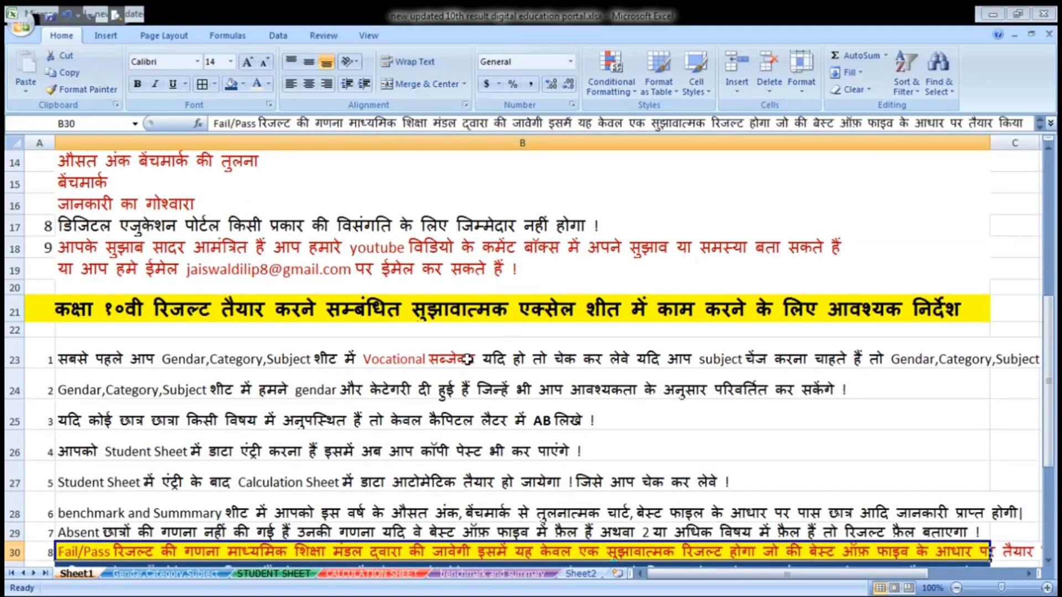
pyautogui.press('Up')
pyautogui.press('Up')
pyautogui.press('Up')
pyautogui.press('Up')
pyautogui.press('Up')
pyautogui.press('Down')
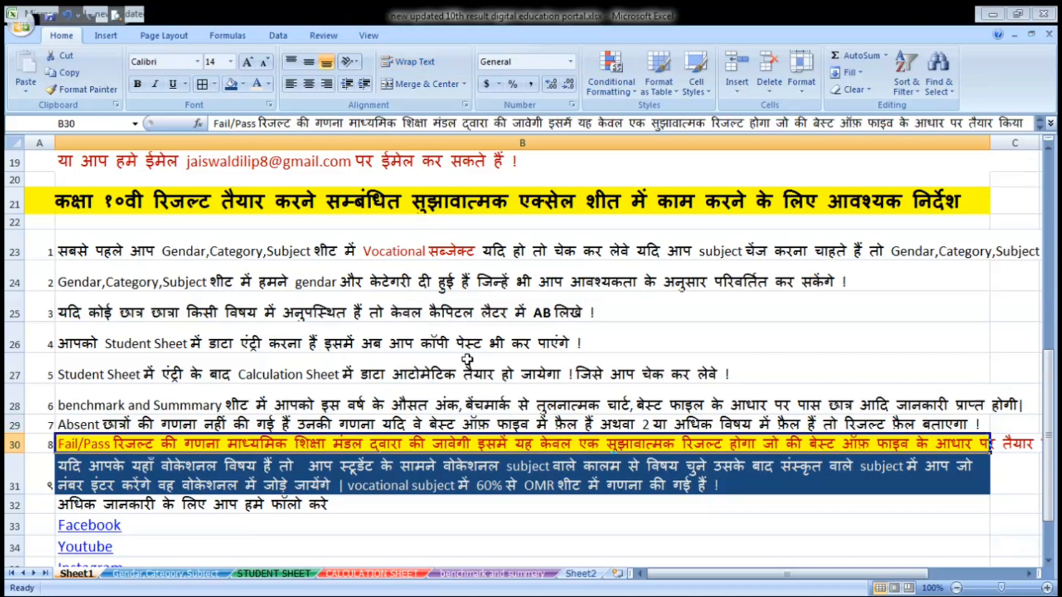
pyautogui.press('Up')
pyautogui.press('Up')
pyautogui.press('Up')
pyautogui.press('Up')
pyautogui.press('Up')
pyautogui.press('Up')
pyautogui.press('Up')
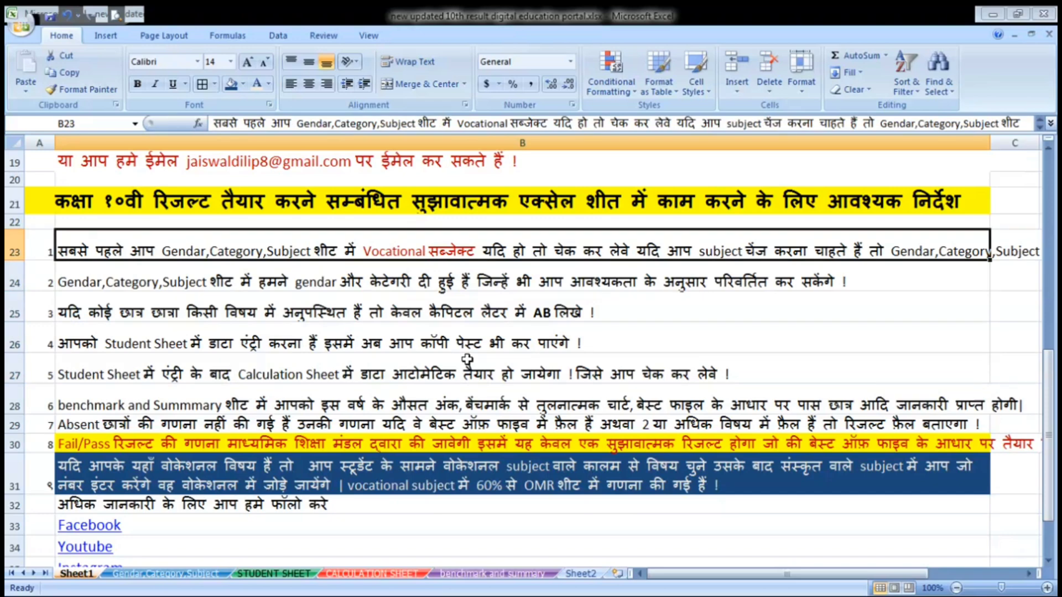
pyautogui.press('Down')
pyautogui.press('Down')
pyautogui.press('Down')
pyautogui.press('Down')
pyautogui.press('Down')
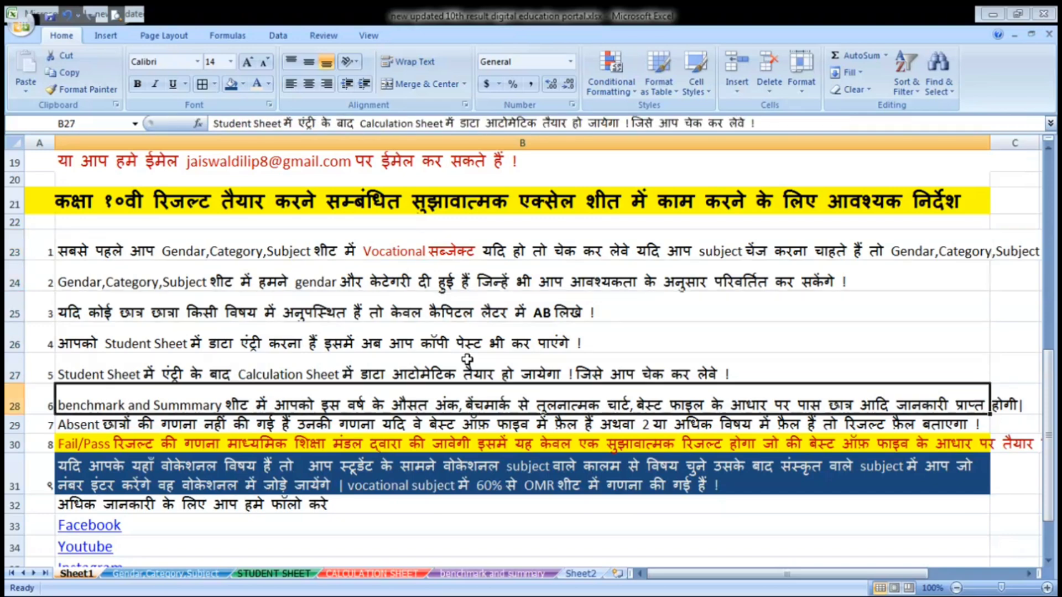
pyautogui.press('Up')
pyautogui.press('Down')
pyautogui.press('Down')
pyautogui.press('Down')
pyautogui.press('Down')
pyautogui.press('Down')
pyautogui.press('Down')
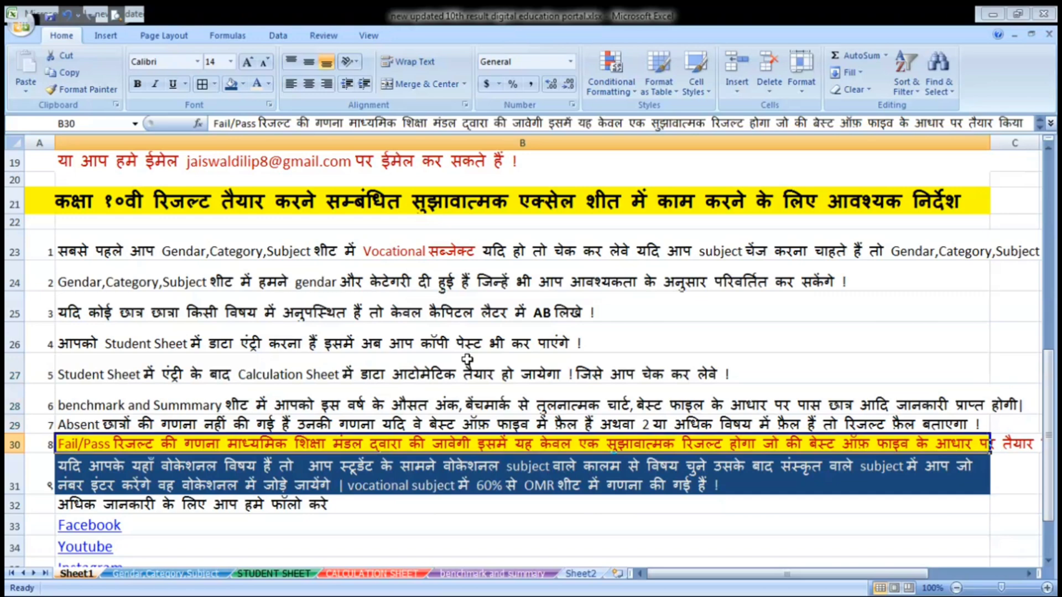
pyautogui.press('Down')
pyautogui.press('Down')
pyautogui.press('Down')
pyautogui.press('Down')
pyautogui.press('Down')
pyautogui.press('Down')
pyautogui.press('Down')
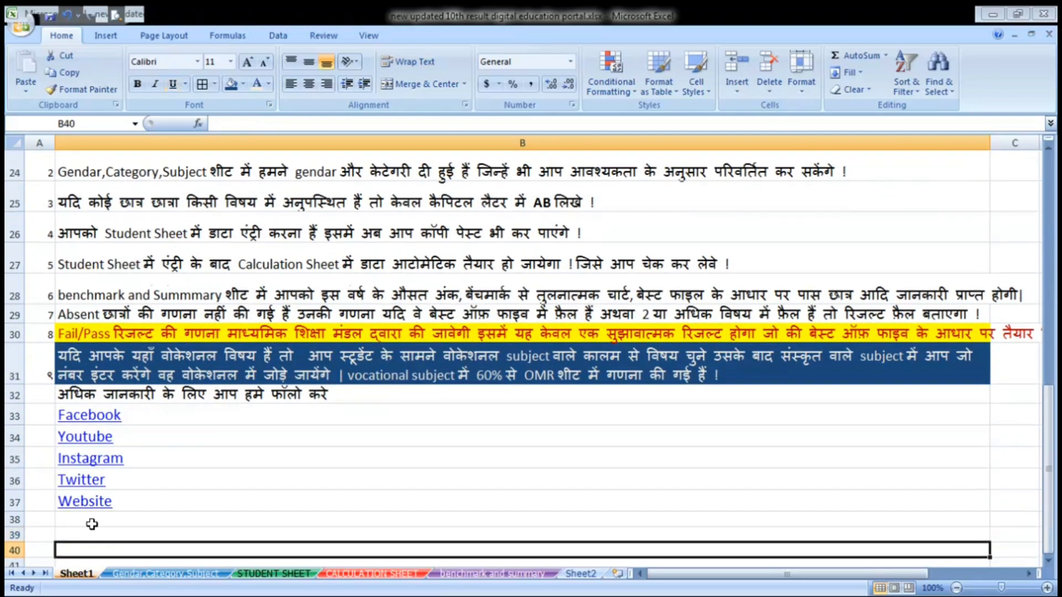
# - On the Gendar,Category,Subject sheet, replace the third gender entry in A6 with "Other"
pyautogui.click(202, 575)
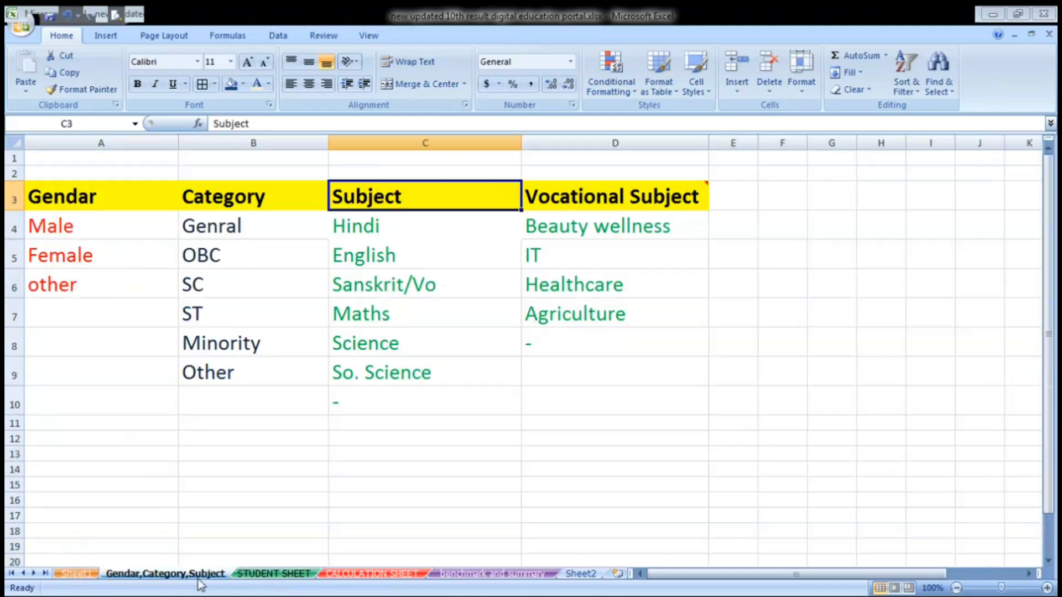
pyautogui.click(111, 231)
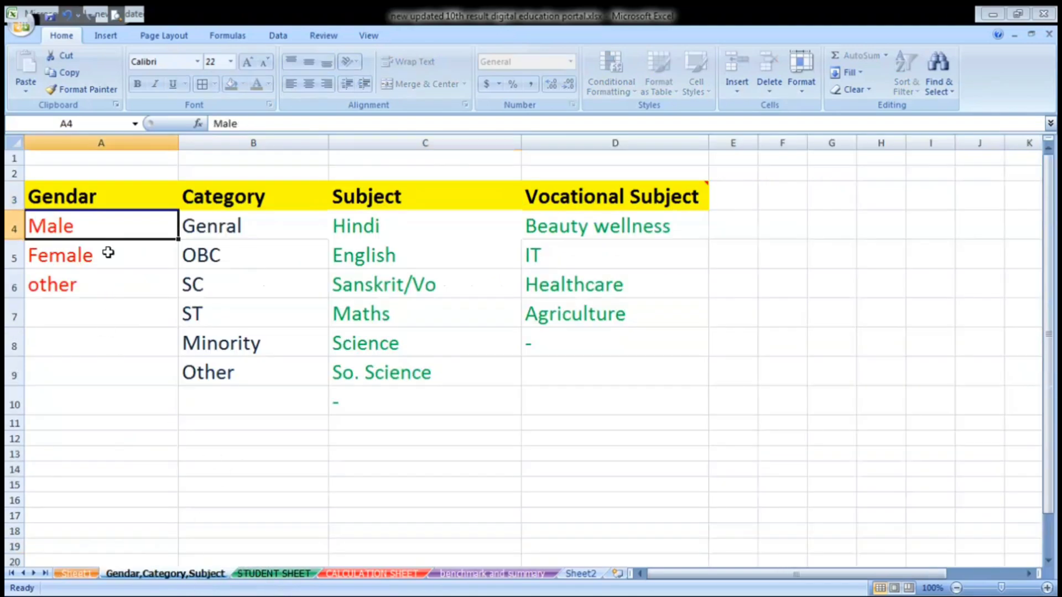
pyautogui.click(91, 293)
pyautogui.click(82, 313)
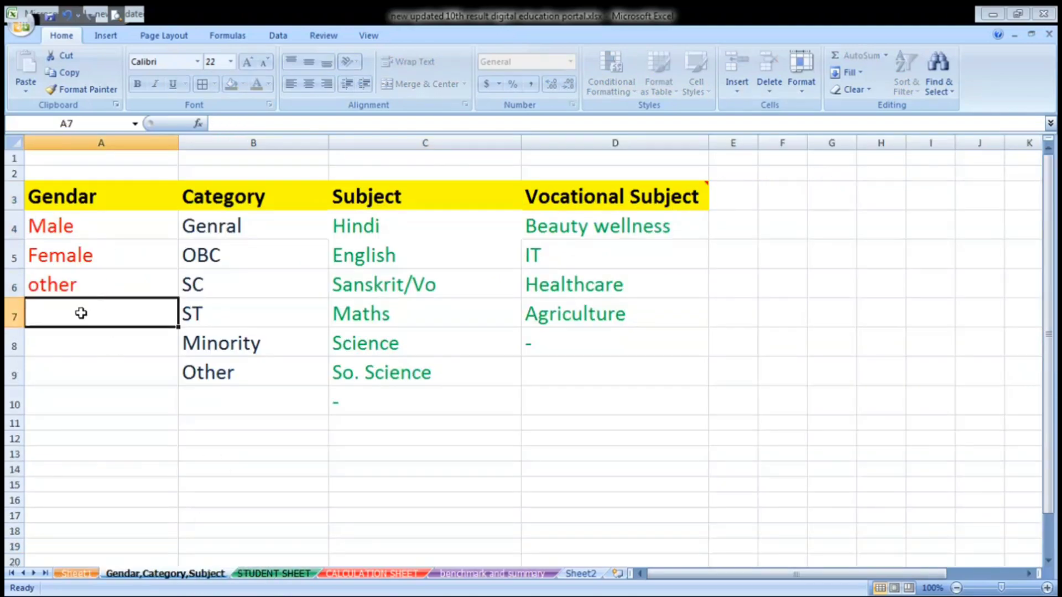
pyautogui.click(83, 283)
pyautogui.press('Delete')
pyautogui.press('Down')
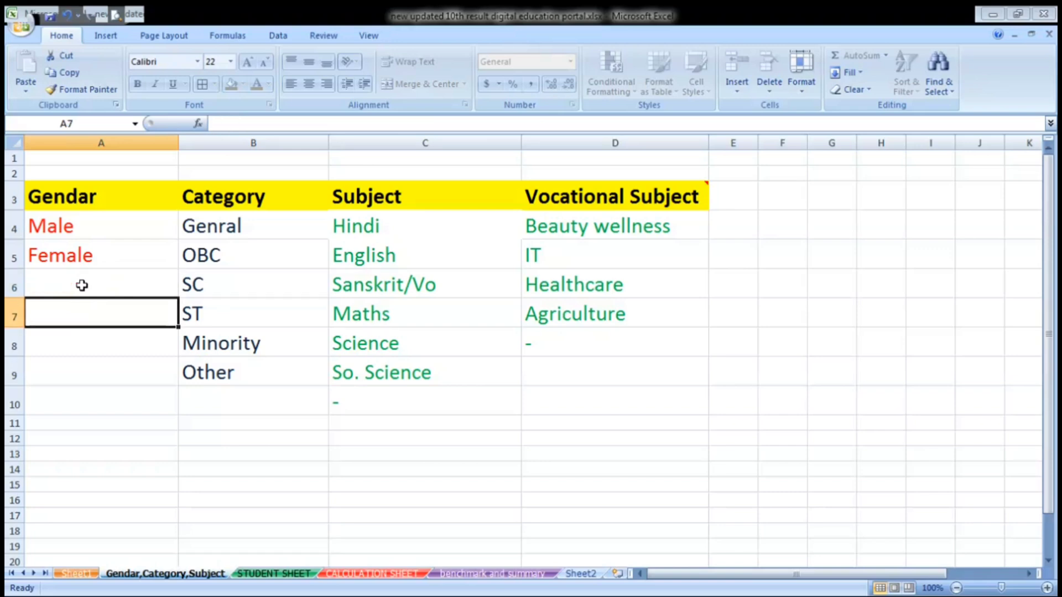
pyautogui.click(82, 285)
pyautogui.write('o')
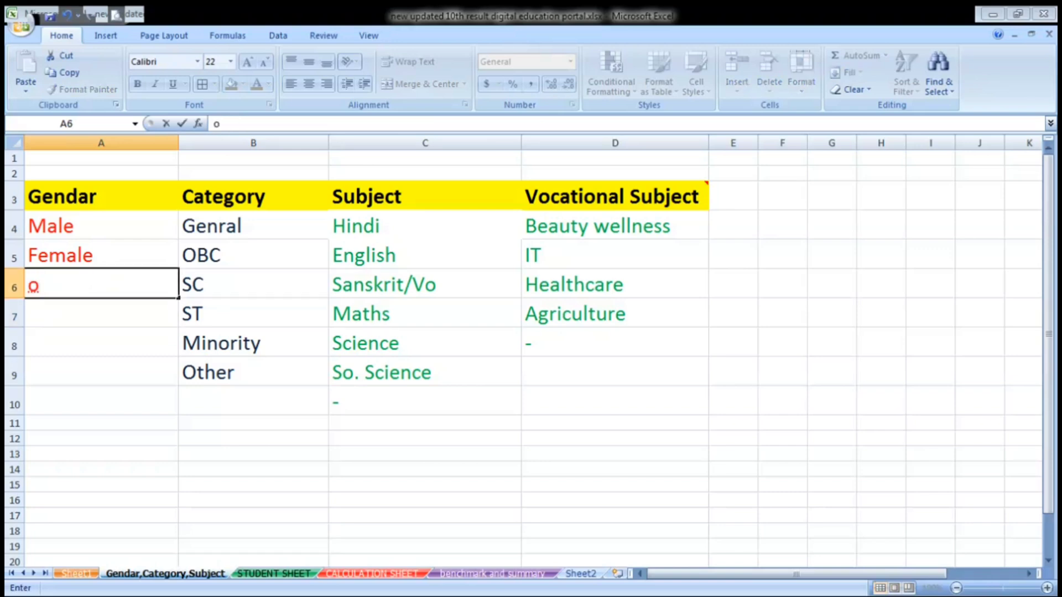
pyautogui.press('BackSpace')
pyautogui.write('Other')
pyautogui.press('Return')
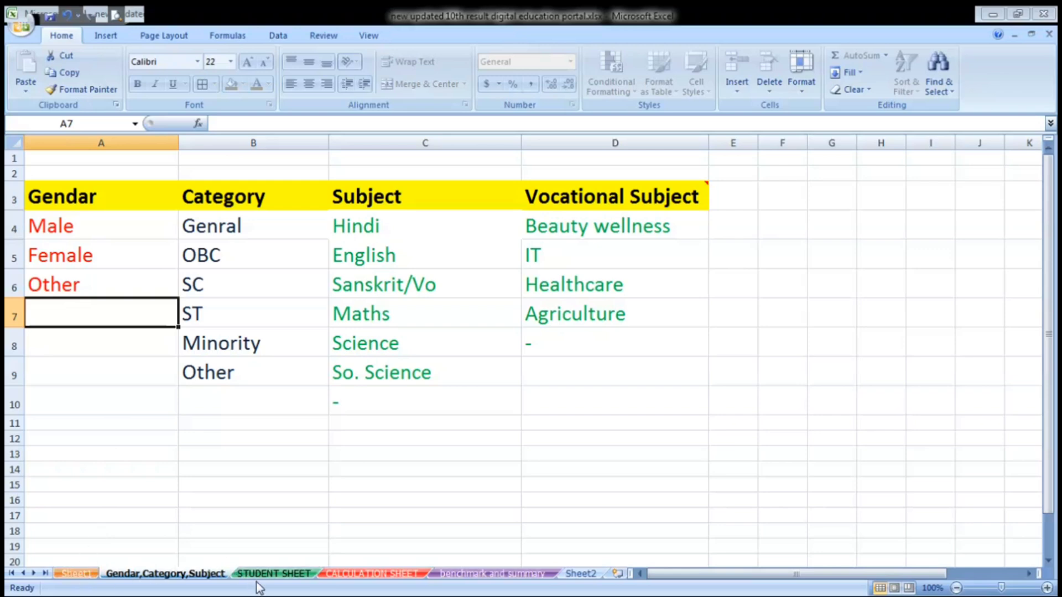
# - On the STUDENT SHEET, check the category and gender choices offered for the third student in row 10
pyautogui.click(274, 574)
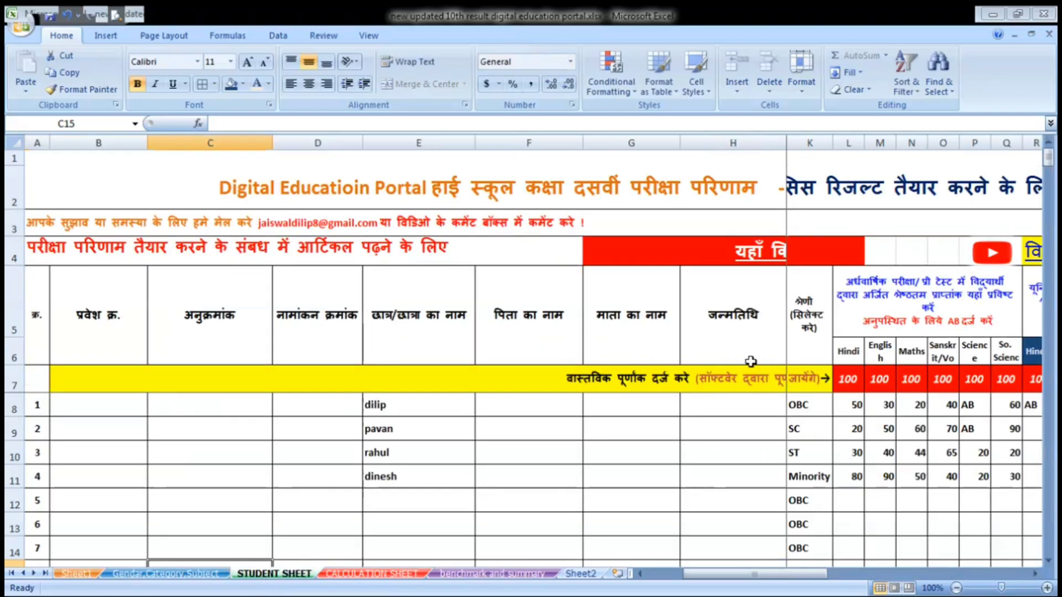
pyautogui.click(820, 453)
pyautogui.click(839, 457)
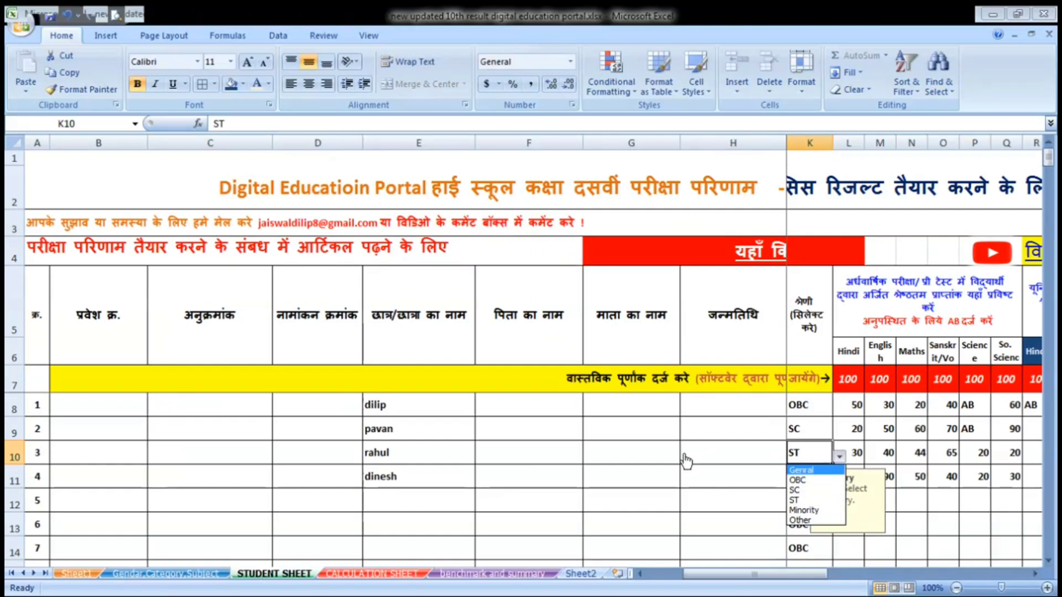
pyautogui.press('Escape')
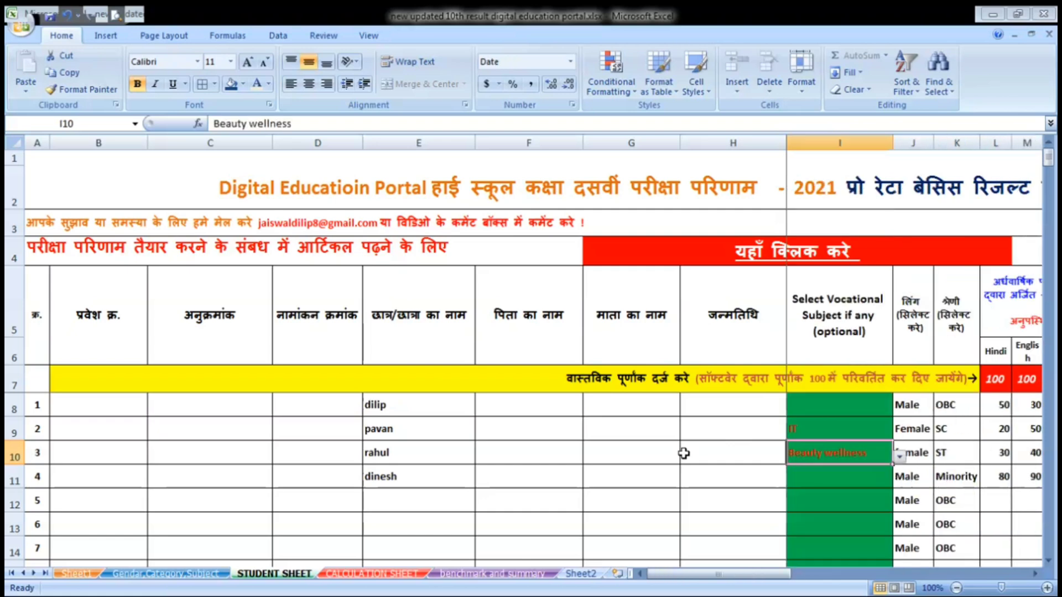
pyautogui.press('Tab')
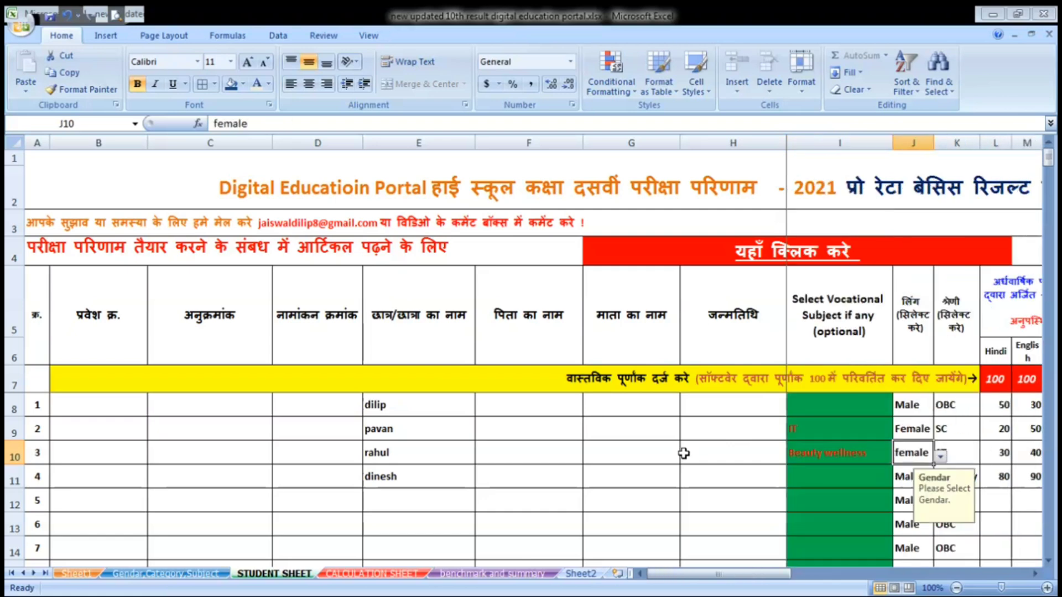
pyautogui.click(940, 456)
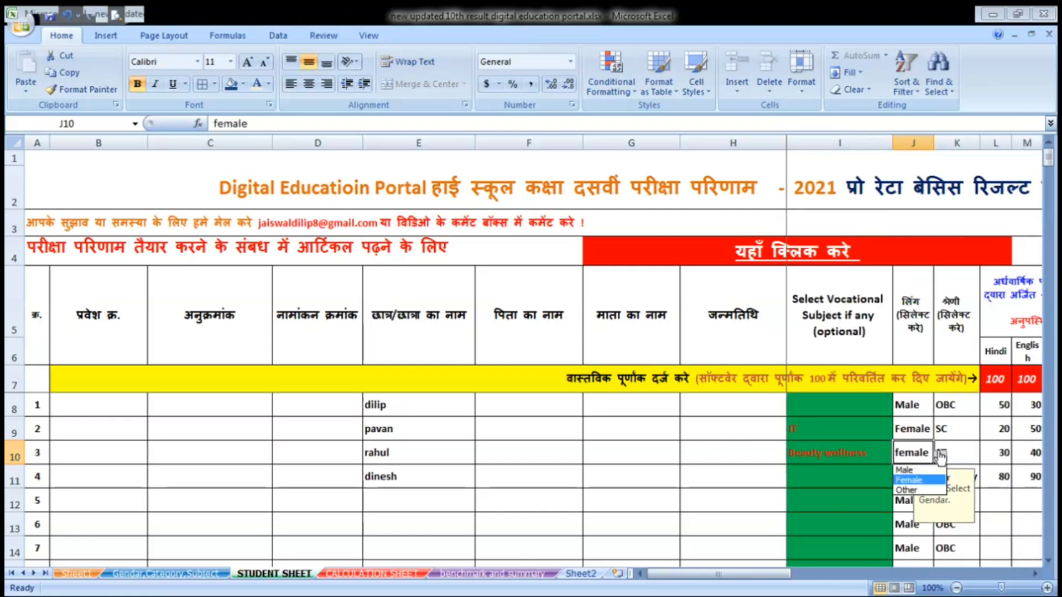
pyautogui.click(837, 442)
# - On the Gendar,Category,Subject sheet, try editing the Sanskrit/Vo subject cell and the SC category cell
pyautogui.click(206, 576)
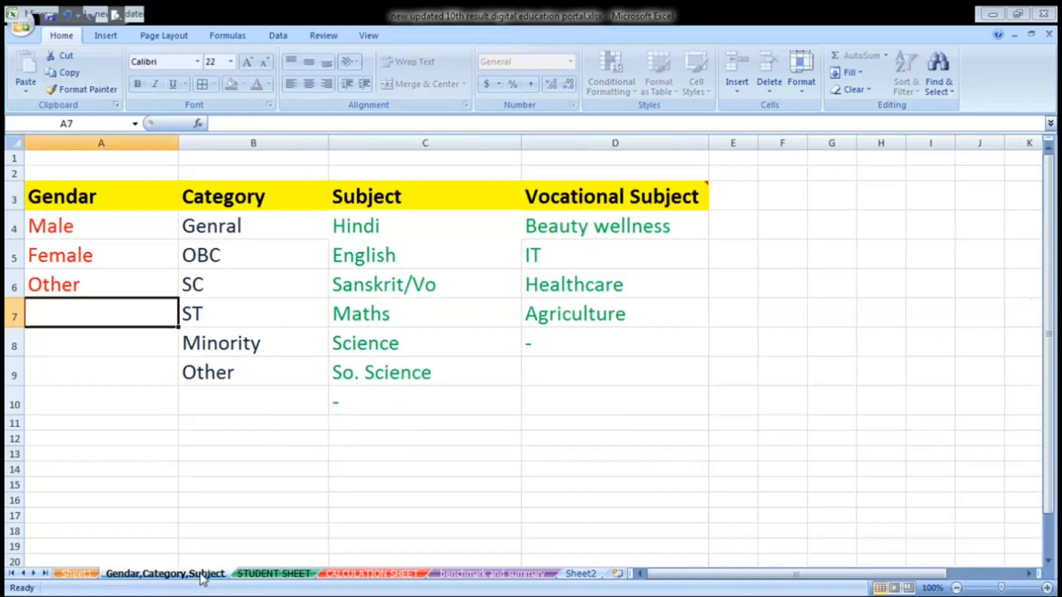
pyautogui.click(340, 287)
pyautogui.doubleClick(340, 288)
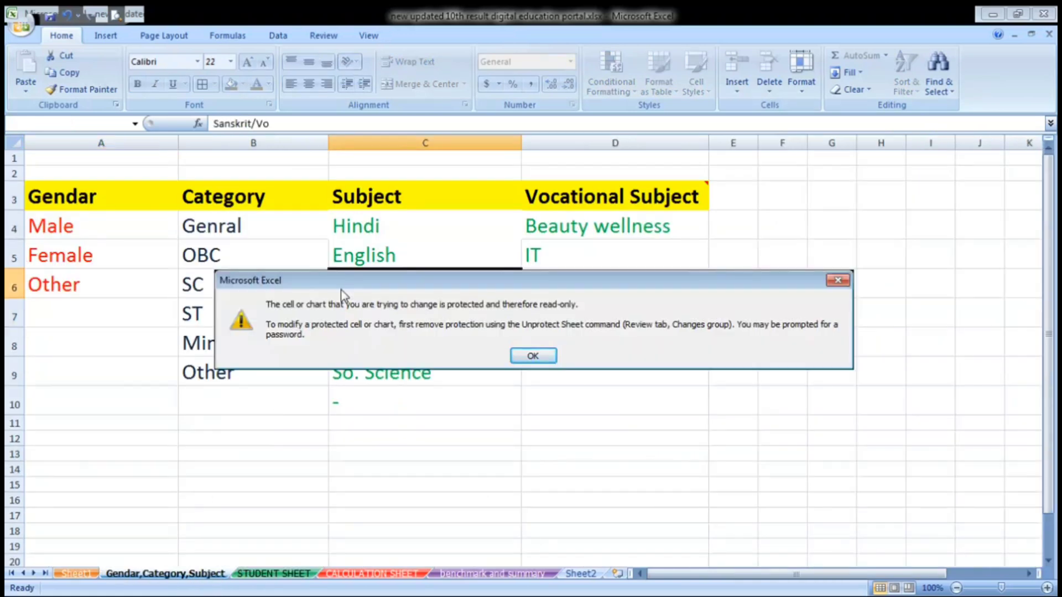
pyautogui.press('Return')
pyautogui.click(260, 274)
pyautogui.doubleClick(264, 275)
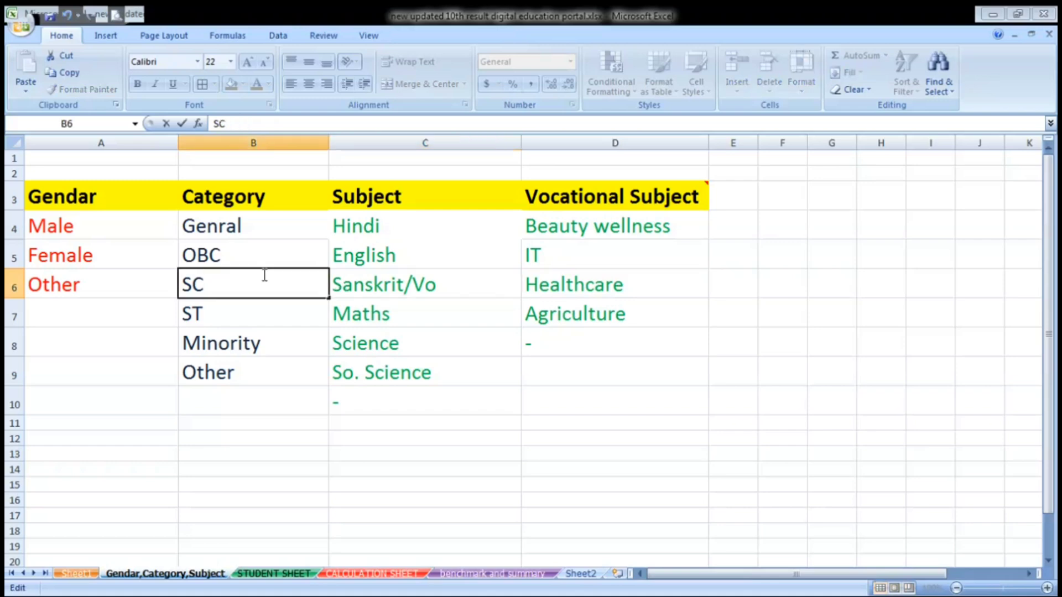
pyautogui.press('Return')
# - Enter "Plumber" in D8 and "Electric" in D9 of the Vocational Subject list
pyautogui.click(514, 273)
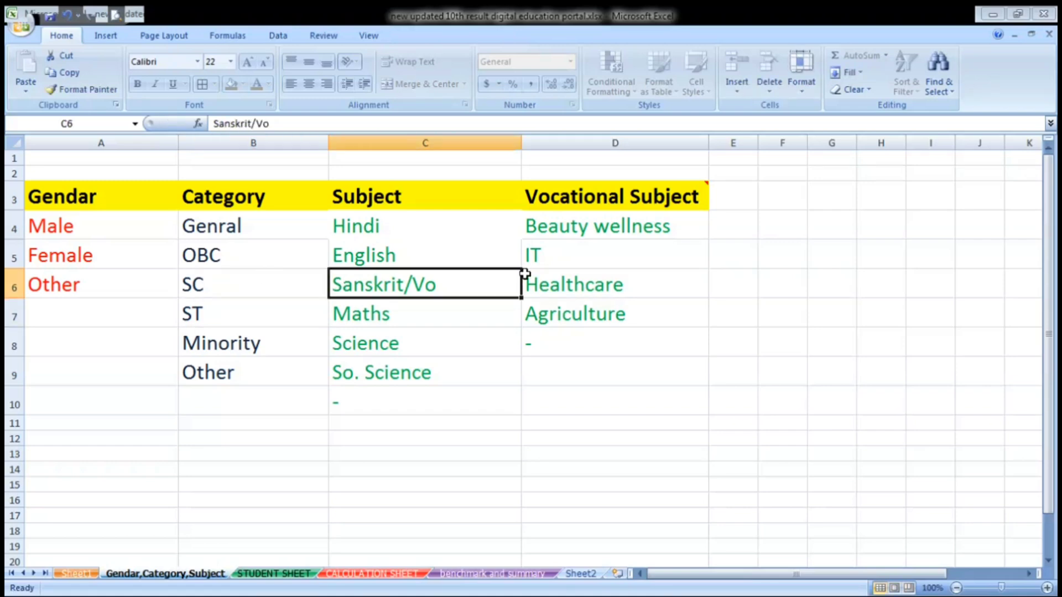
pyautogui.click(570, 303)
pyautogui.click(569, 337)
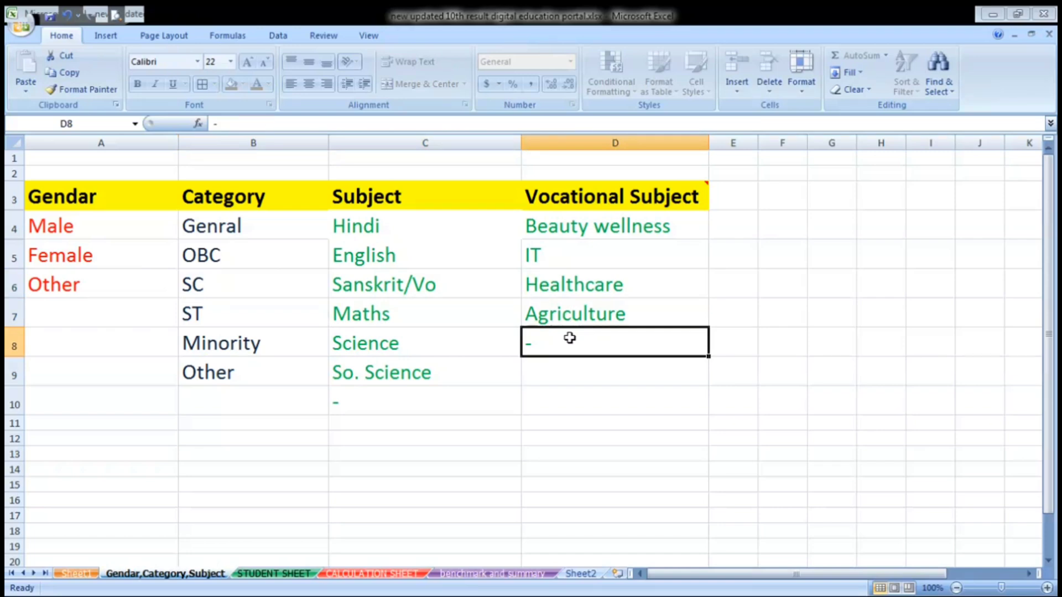
pyautogui.press('Return')
pyautogui.write('e')
pyautogui.click(569, 337)
pyautogui.write('Plumber')
pyautogui.press('Return')
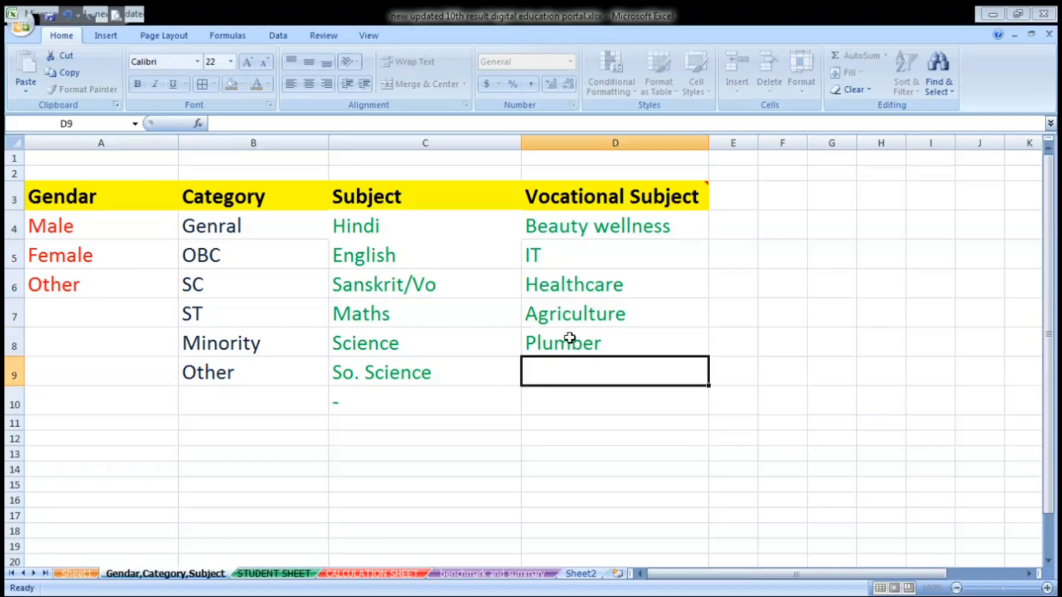
pyautogui.write('Electric')
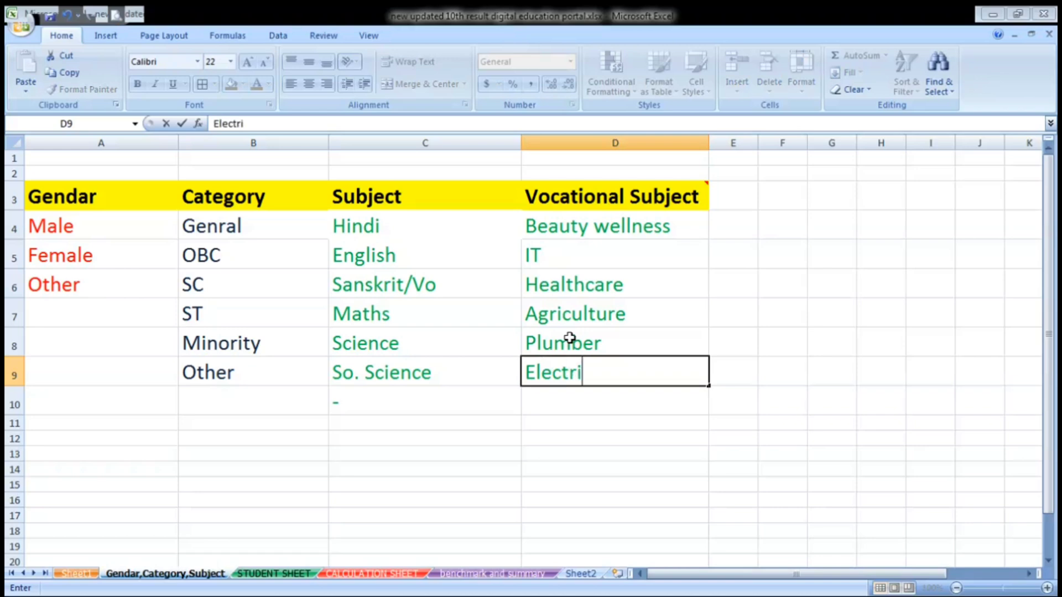
pyautogui.press('Return')
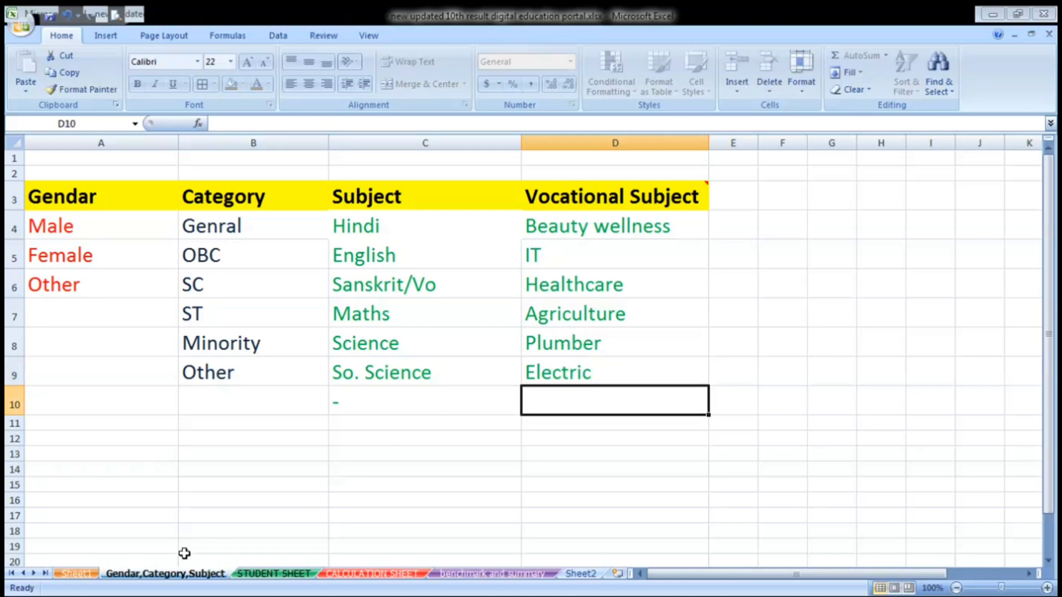
# - On the STUDENT SHEET, set the first student's vocational subject in I8 to Plumber
pyautogui.click(266, 574)
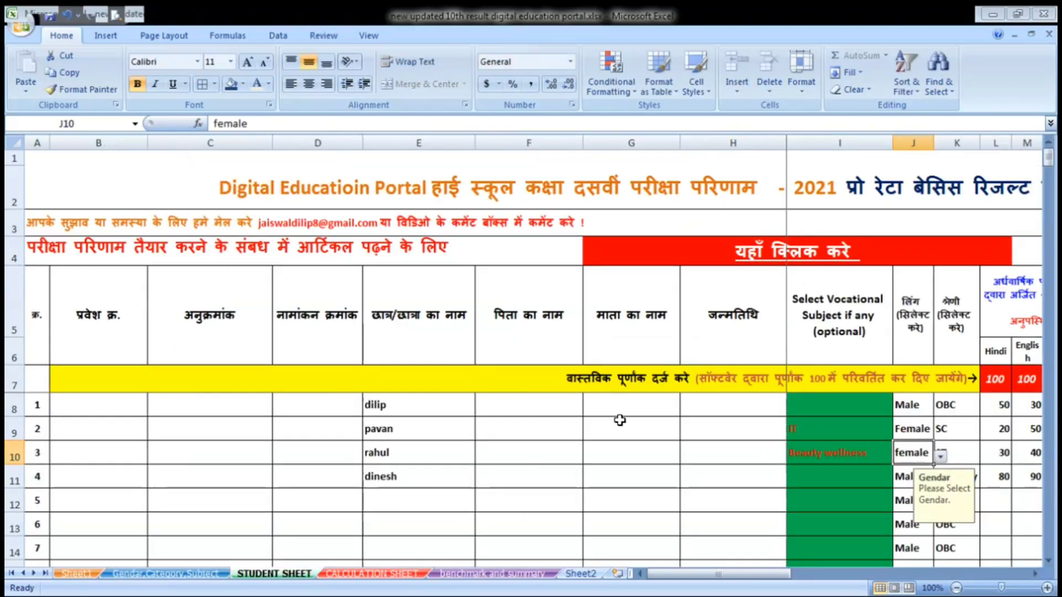
pyautogui.click(833, 414)
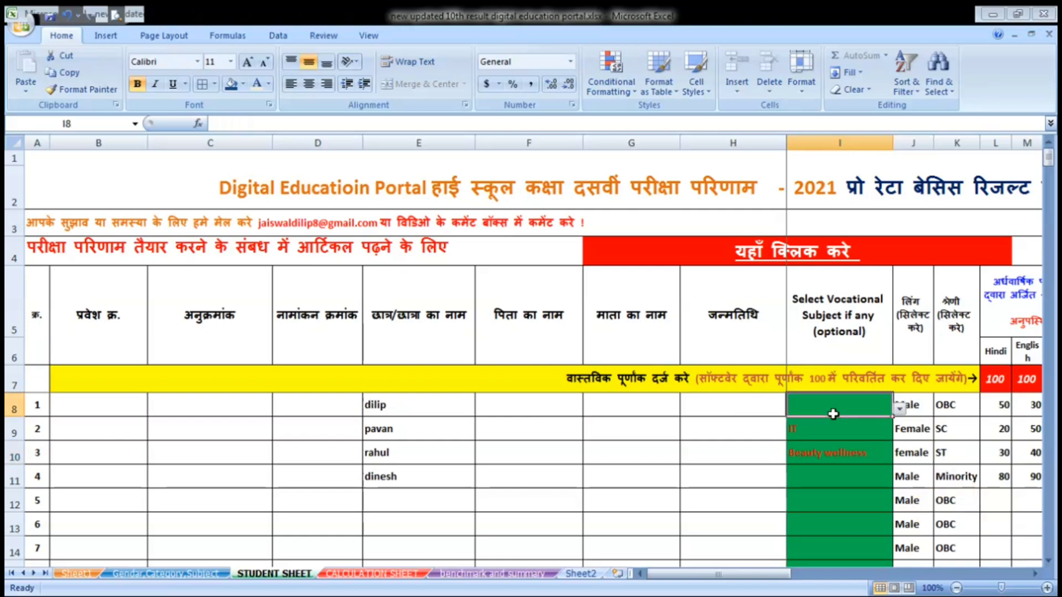
pyautogui.click(899, 410)
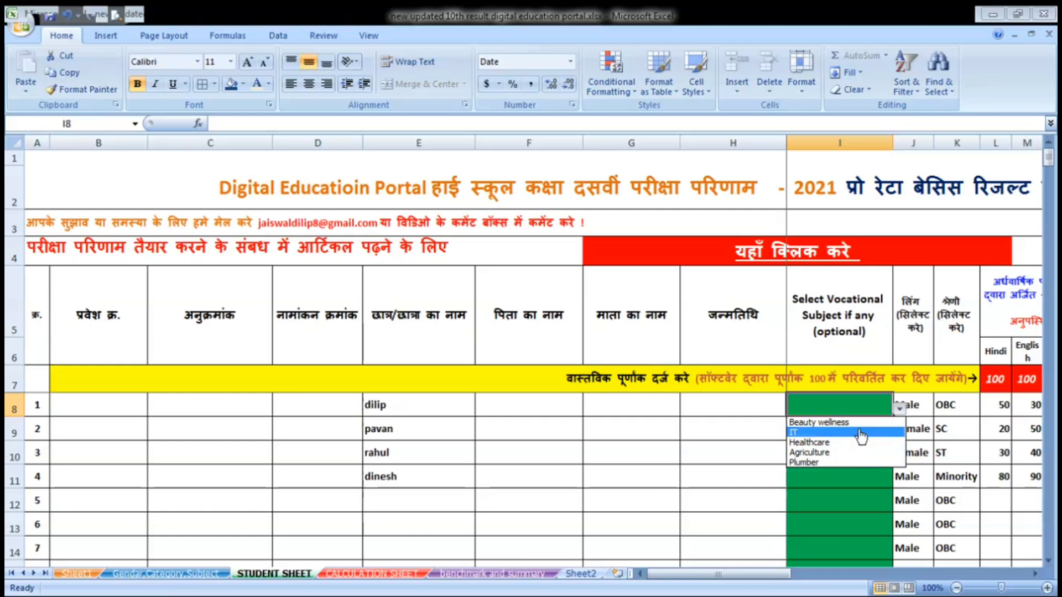
pyautogui.click(825, 463)
# - Check the vocational subjects offered for the third student in I10 and compare them with the Vocational Subject list on the Gendar,Category,Subject sheet
pyautogui.click(805, 450)
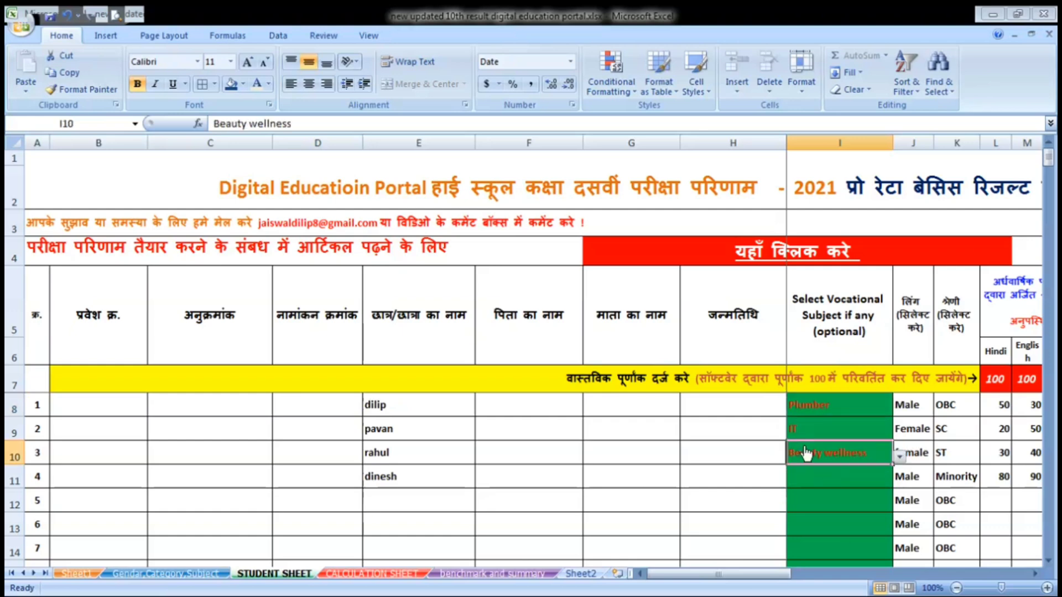
pyautogui.click(899, 456)
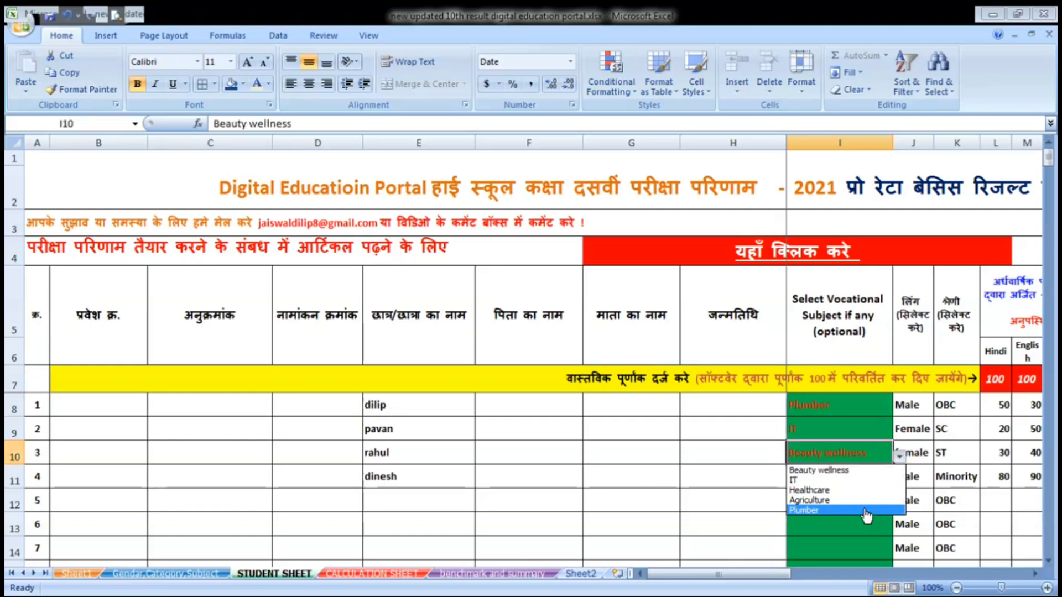
pyautogui.press('Escape')
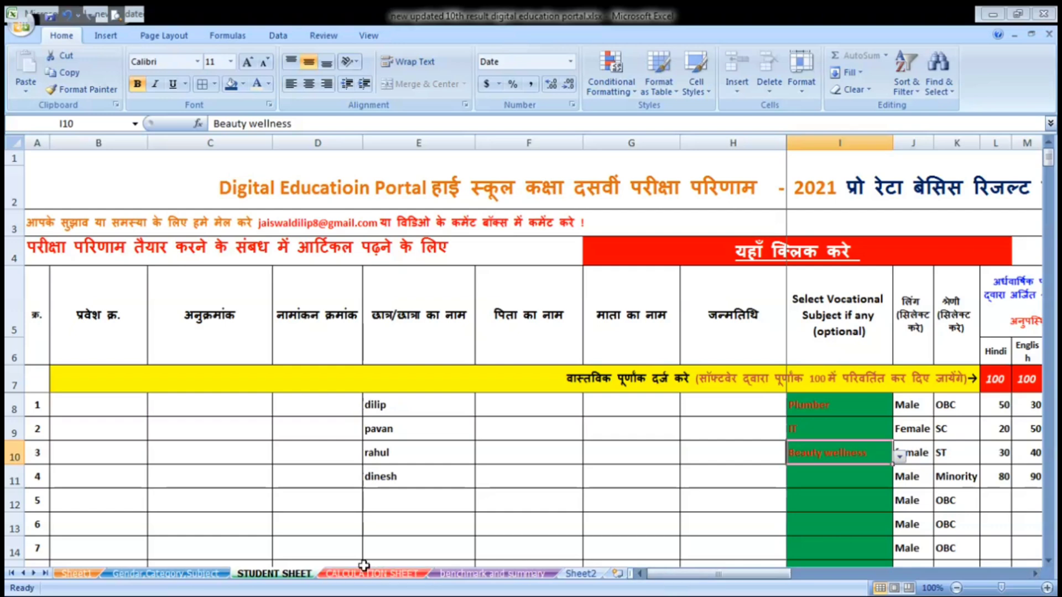
pyautogui.click(174, 576)
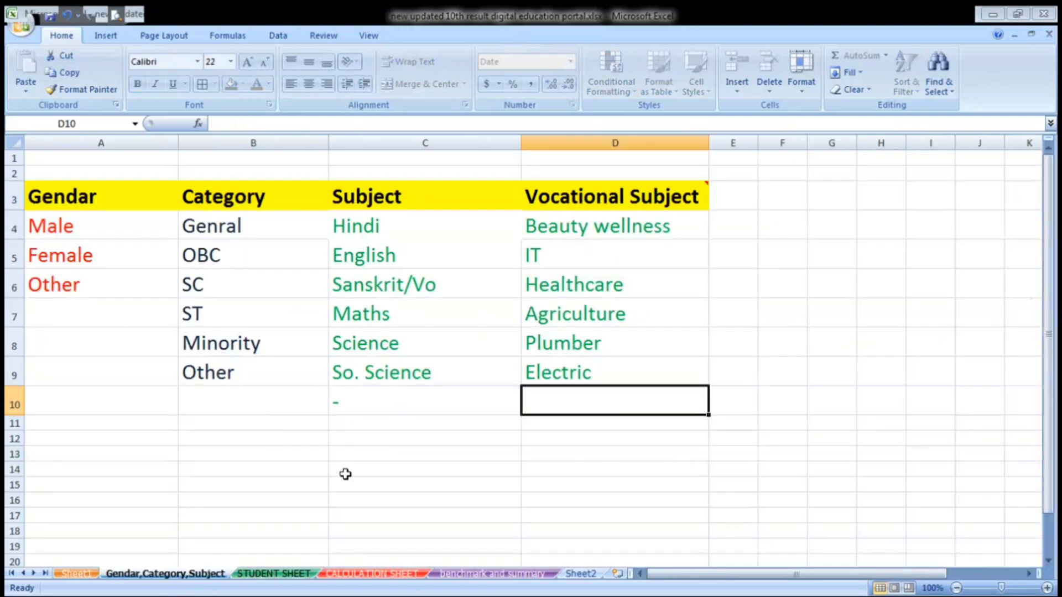
pyautogui.click(267, 575)
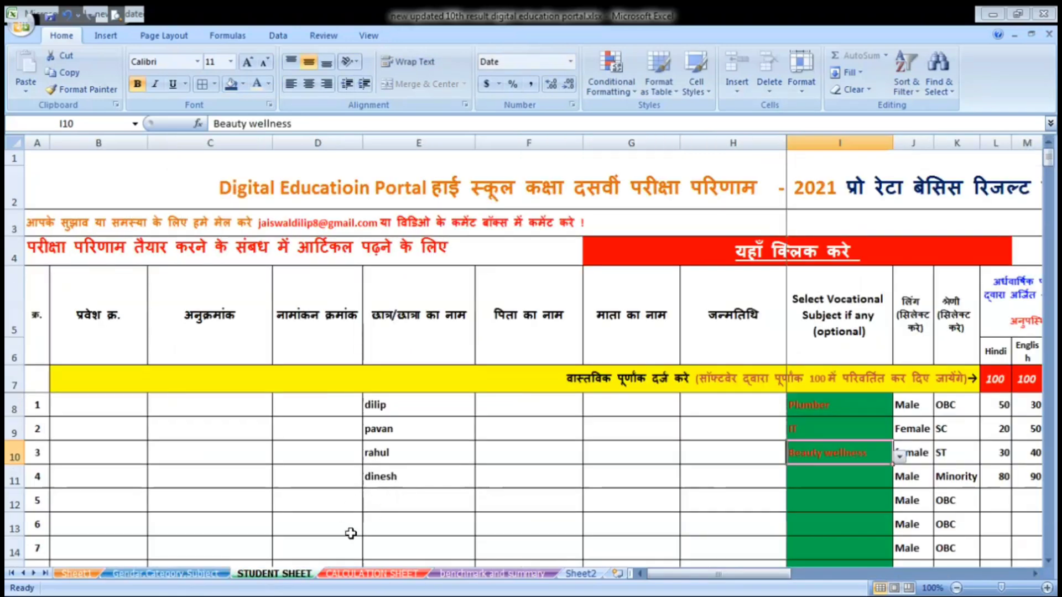
# - On the STUDENT SHEET, review the student detail columns from admission number and names through to date of birth
pyautogui.click(93, 408)
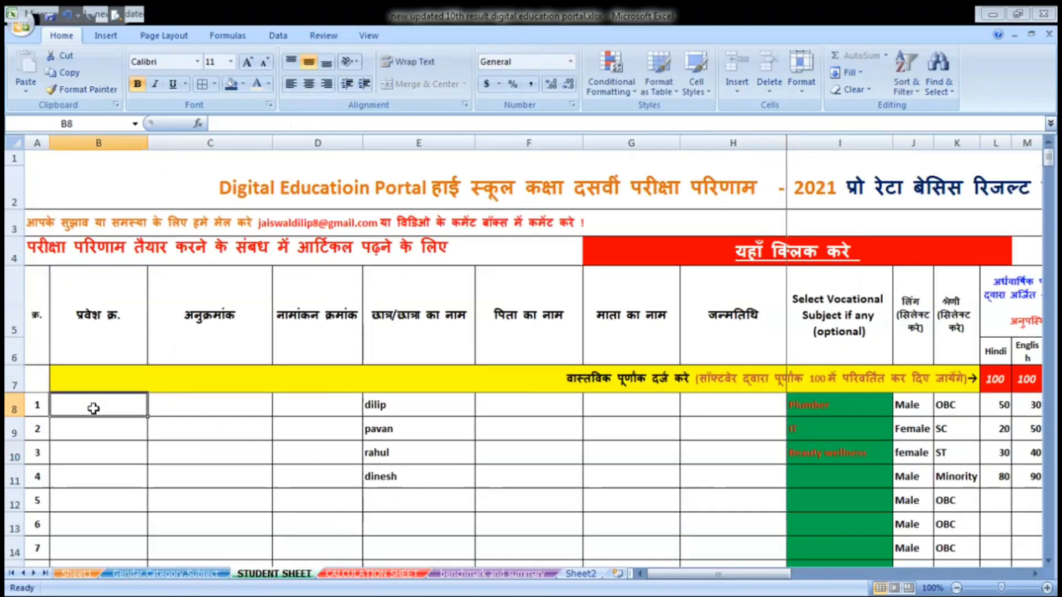
pyautogui.press('Up')
pyautogui.press('Down')
pyautogui.press('Right')
pyautogui.press('Right')
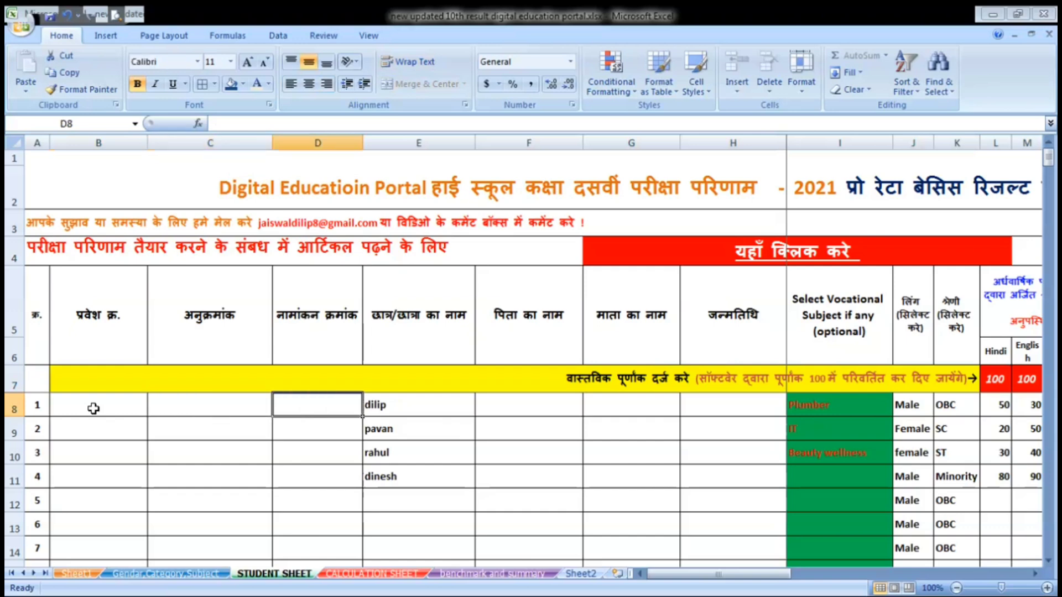
pyautogui.press('Down')
pyautogui.press('Right')
pyautogui.press('Down')
pyautogui.press('Down')
pyautogui.press('Down')
pyautogui.press('Up')
pyautogui.press('Up')
pyautogui.press('Up')
pyautogui.press('Down')
pyautogui.press('Down')
pyautogui.press('Down')
pyautogui.press('Up')
pyautogui.press('Up')
pyautogui.press('Up')
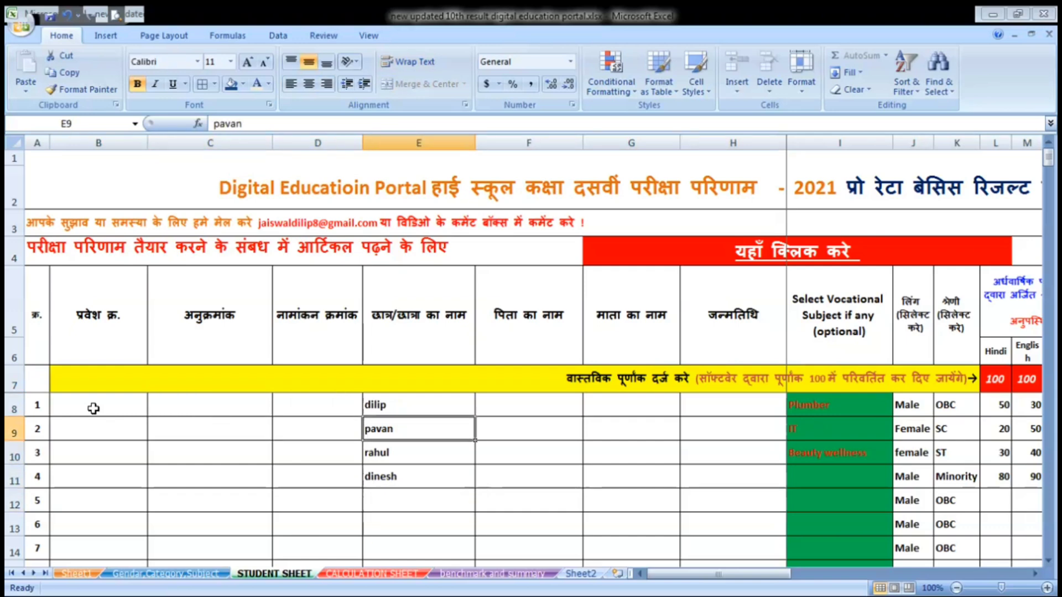
pyautogui.press('Up')
pyautogui.press('Right')
pyautogui.press('Right')
pyautogui.press('Right')
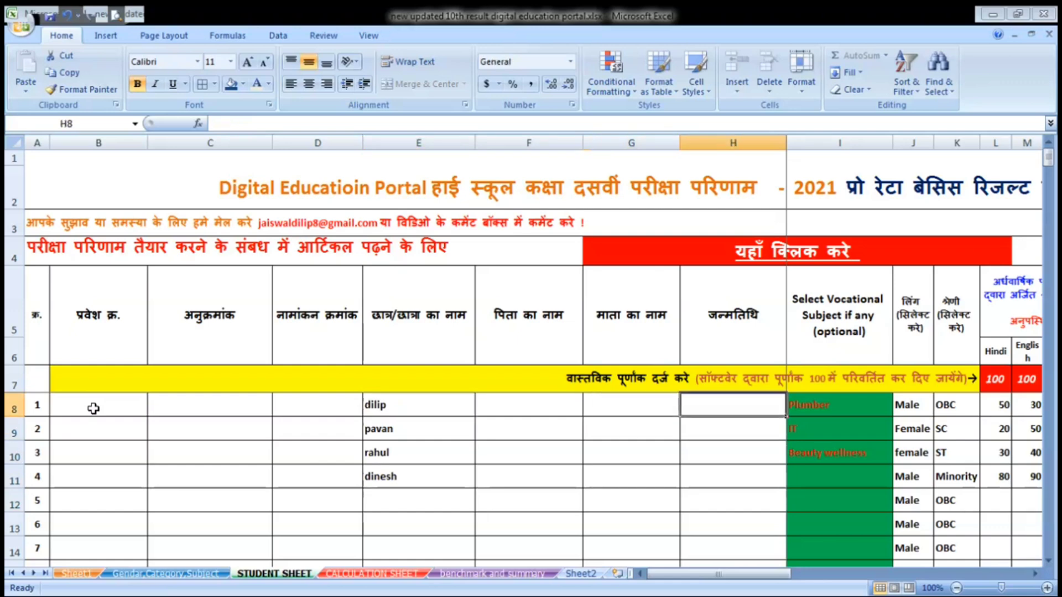
pyautogui.press('Left')
pyautogui.press('Left')
pyautogui.press('Left')
# - Examine the optional vocational subject column for the listed students and the neighbouring gender column
pyautogui.press('Right')
pyautogui.press('Right')
pyautogui.press('Right')
pyautogui.press('Right')
pyautogui.press('Down')
pyautogui.press('Down')
pyautogui.press('Down')
pyautogui.press('Down')
pyautogui.press('Down')
pyautogui.press('Up')
pyautogui.press('Up')
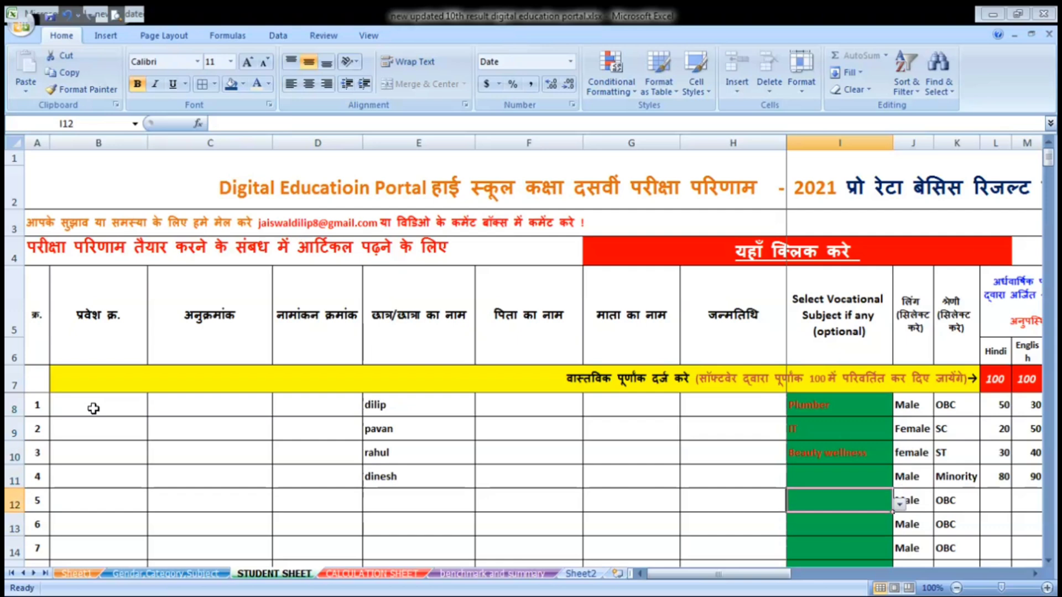
pyautogui.press('Up')
pyautogui.press('Up')
pyautogui.press('Up')
pyautogui.press('Right')
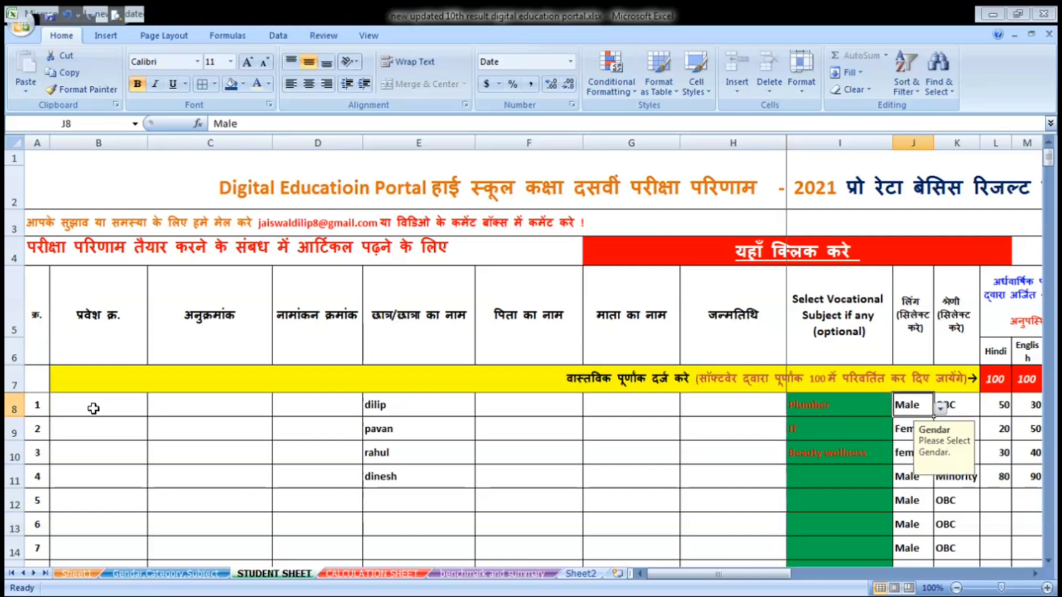
pyautogui.press('Left')
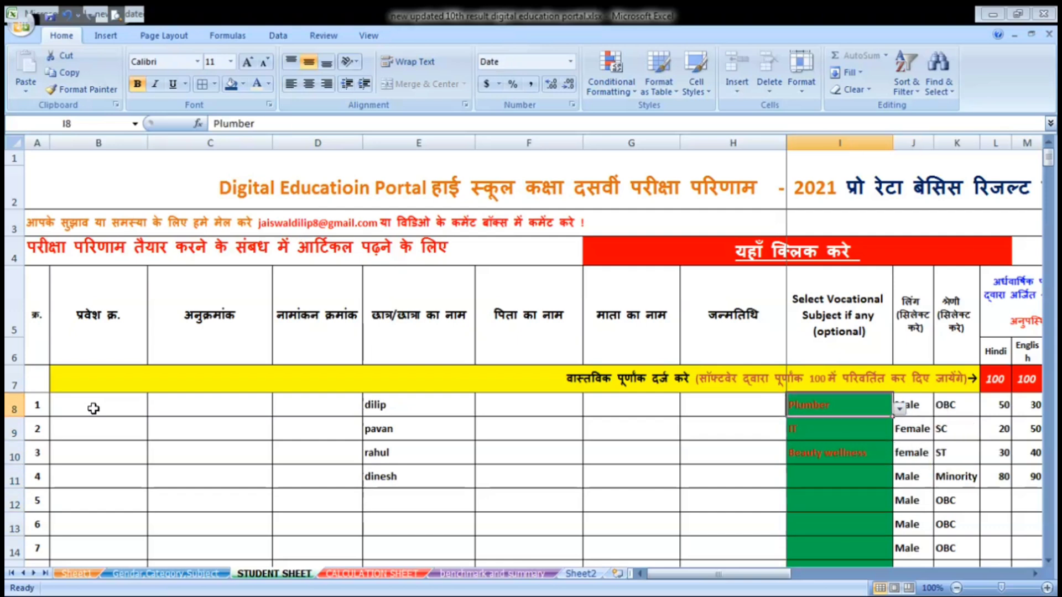
# - Set the first student's vocational subject in I8 to Healthcare
pyautogui.click(899, 408)
pyautogui.click(867, 445)
pyautogui.click(917, 414)
# - Try 80 and 40 as the Hindi half-yearly maximum mark in L7, and return it to 100
pyautogui.press('Right')
pyautogui.press('Right')
pyautogui.press('Right')
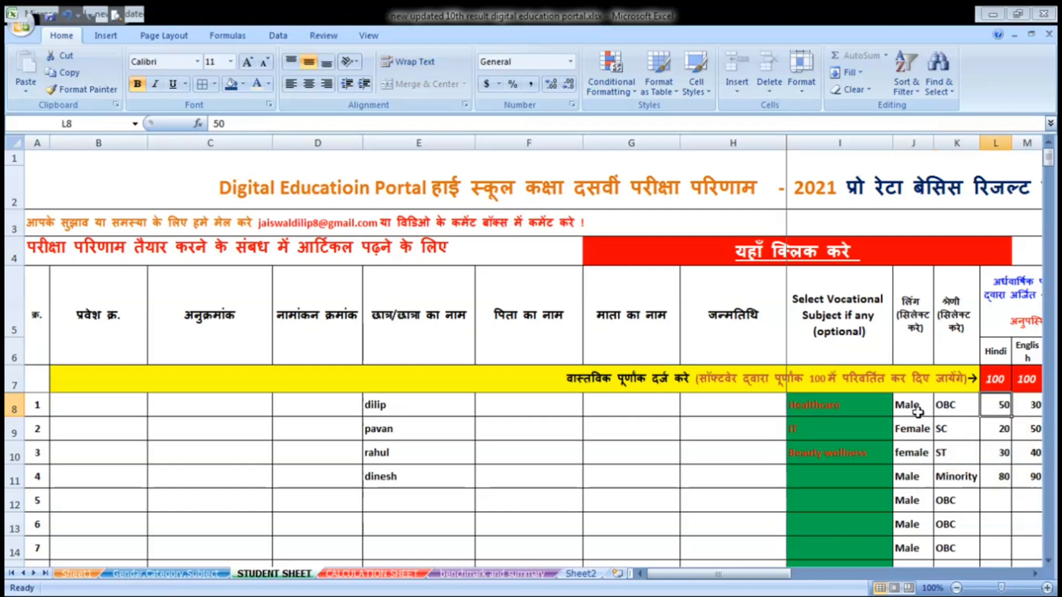
pyautogui.press('Left')
pyautogui.press('Left')
pyautogui.press('Up')
pyautogui.press('Right')
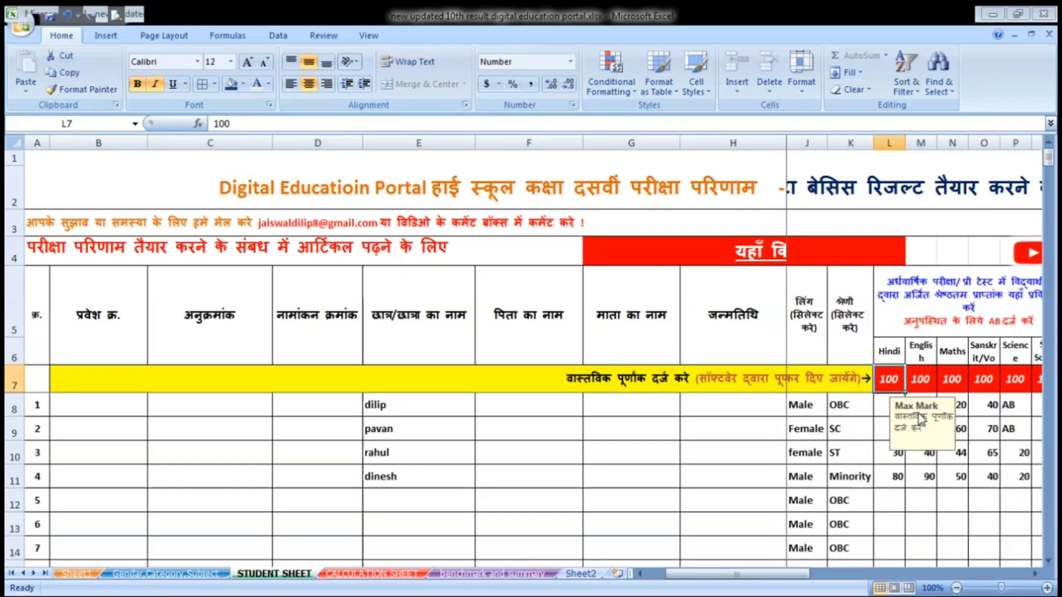
pyautogui.write('80')
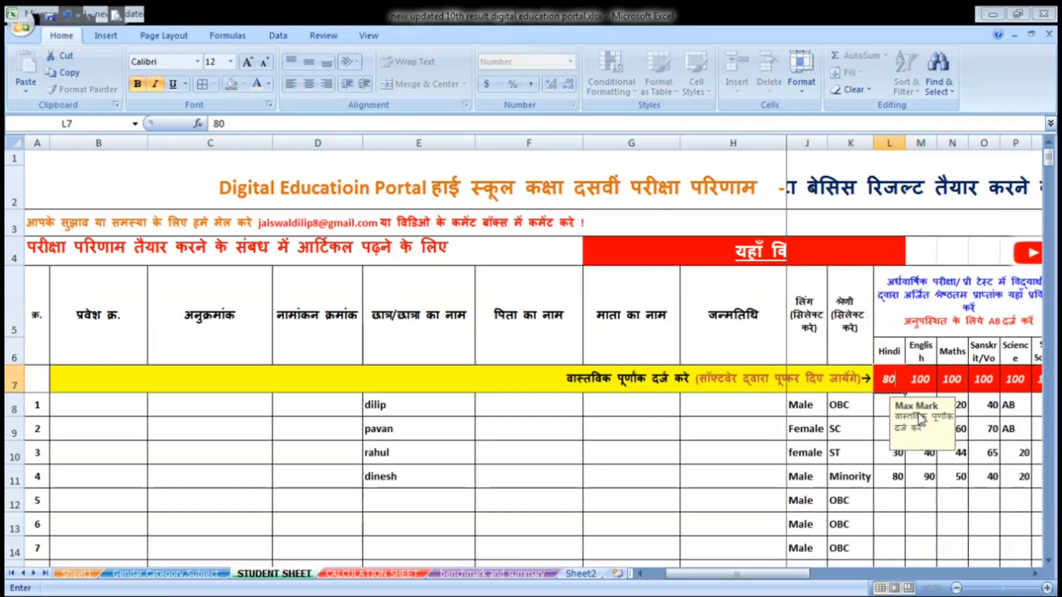
pyautogui.press('Return')
pyautogui.press('Up')
pyautogui.write('40')
pyautogui.press('Return')
pyautogui.press('Up')
pyautogui.write('100')
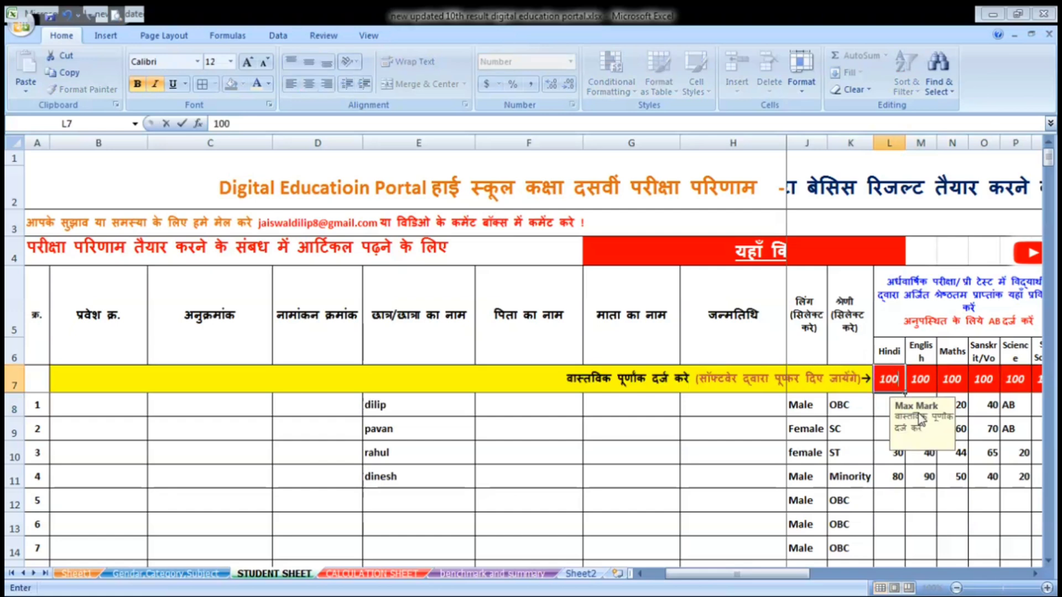
pyautogui.press('Return')
# - Review the half-yearly, unit test and internal assessment mark columns along the first student's row
pyautogui.press('Right')
pyautogui.press('Right')
pyautogui.press('Right')
pyautogui.press('Right')
pyautogui.press('Right')
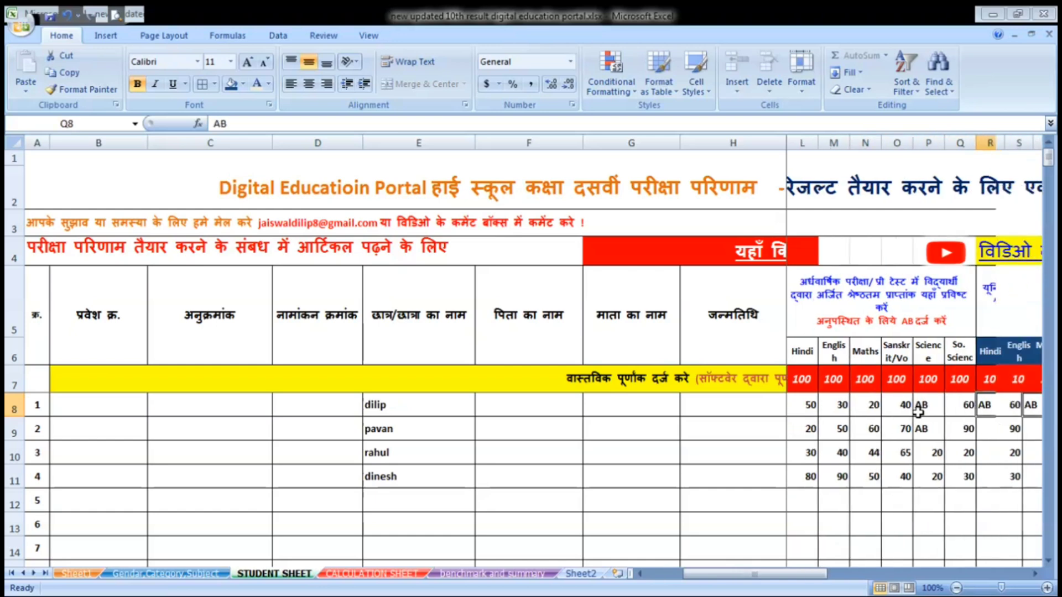
pyautogui.press('Right')
pyautogui.press('Right')
pyautogui.press('Right')
pyautogui.press('Right')
pyautogui.press('Right')
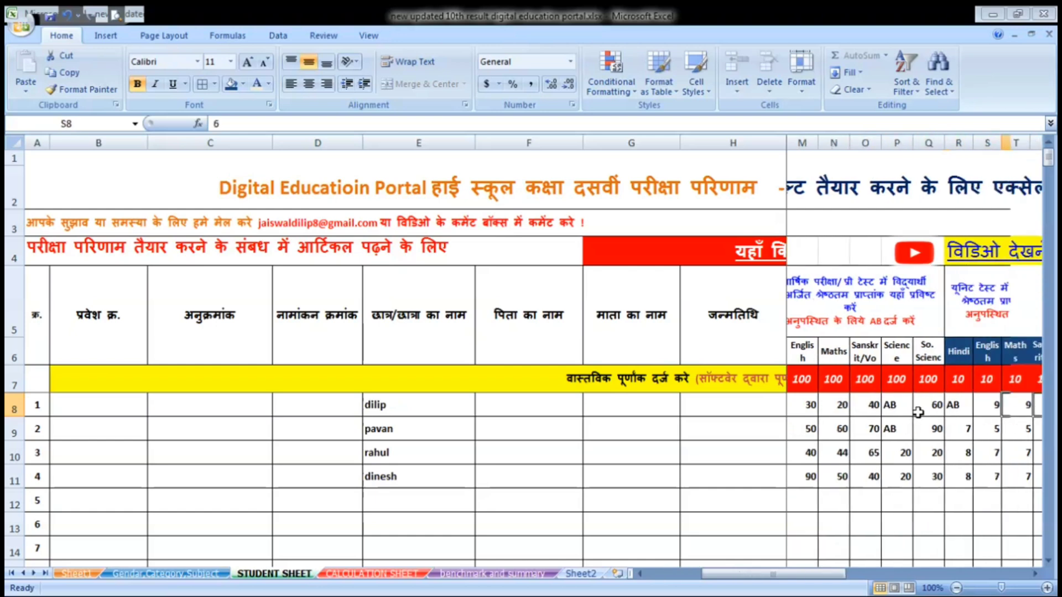
pyautogui.press('Right')
pyautogui.press('Right')
pyautogui.press('Right')
pyautogui.press('Right')
pyautogui.press('Right')
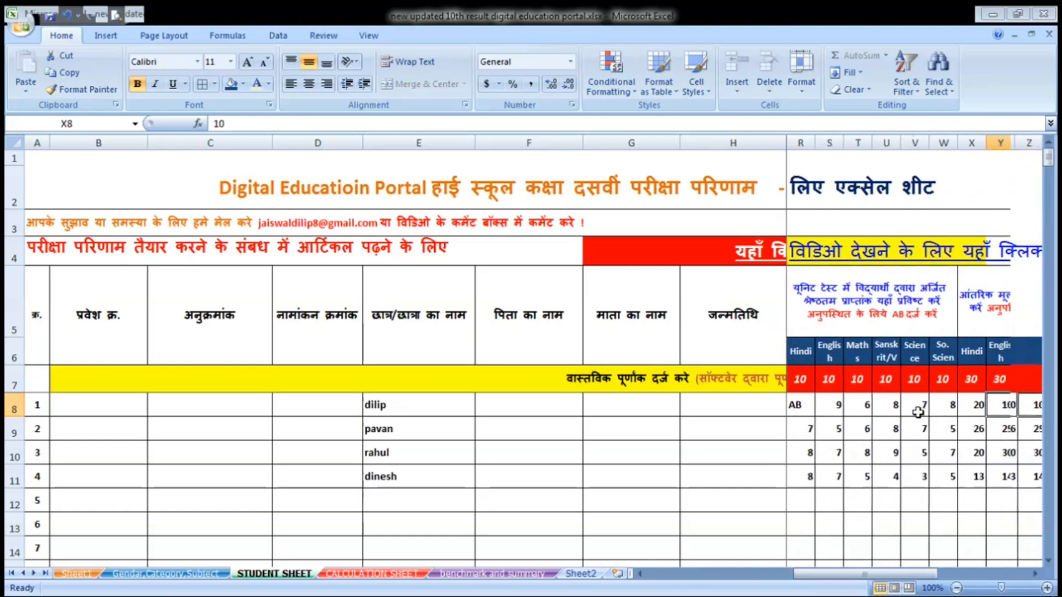
pyautogui.press('Right')
pyautogui.press('Right')
pyautogui.press('Left')
pyautogui.press('Left')
pyautogui.press('Left')
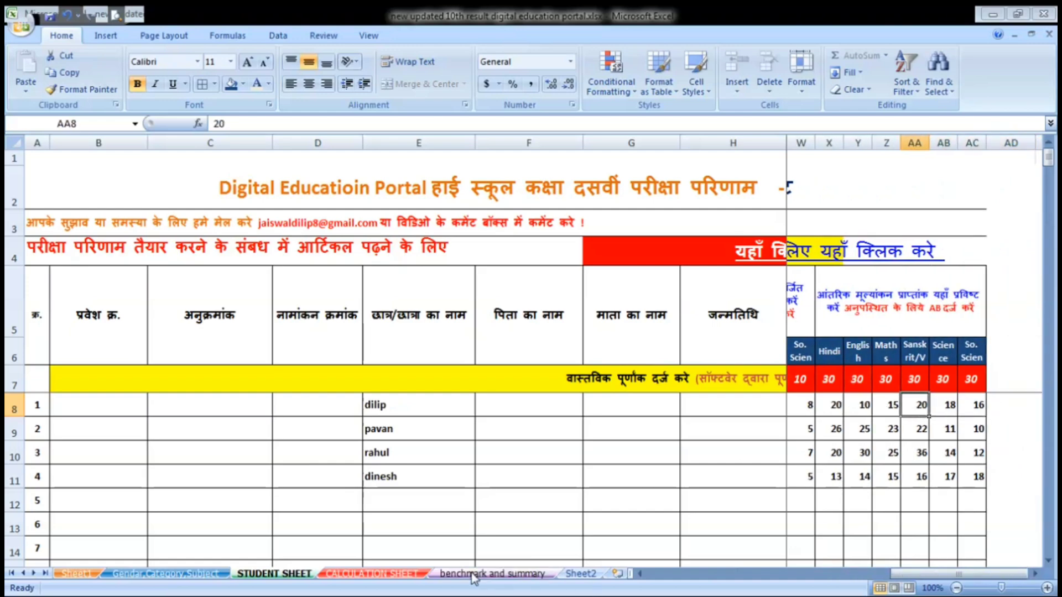
# - Open the CALCULATION SHEET and examine the gender, category and half-yearly/pre-test columns with 50% weightage
pyautogui.click(372, 574)
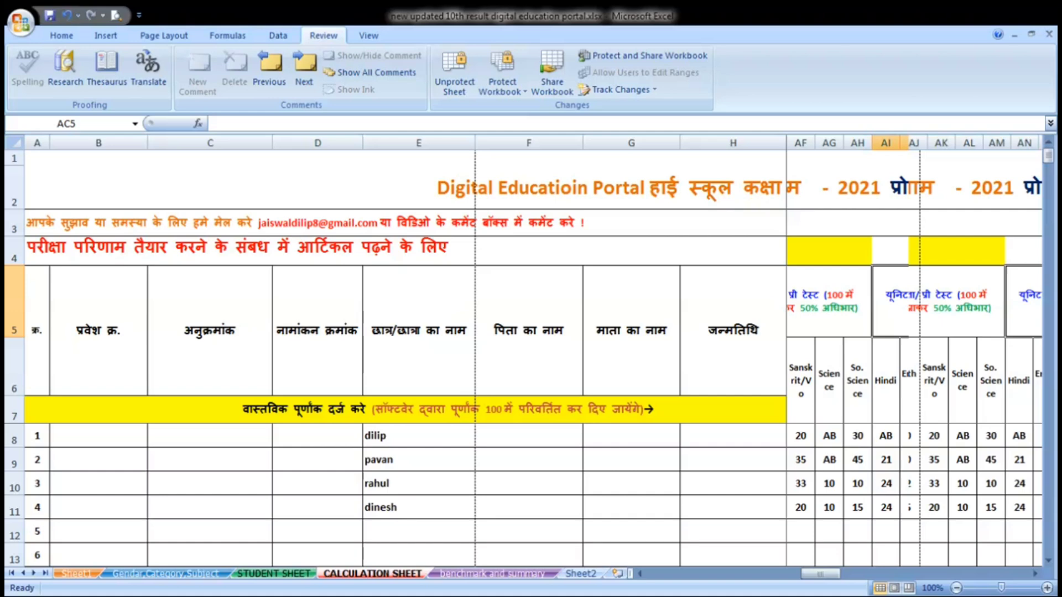
pyautogui.click(627, 469)
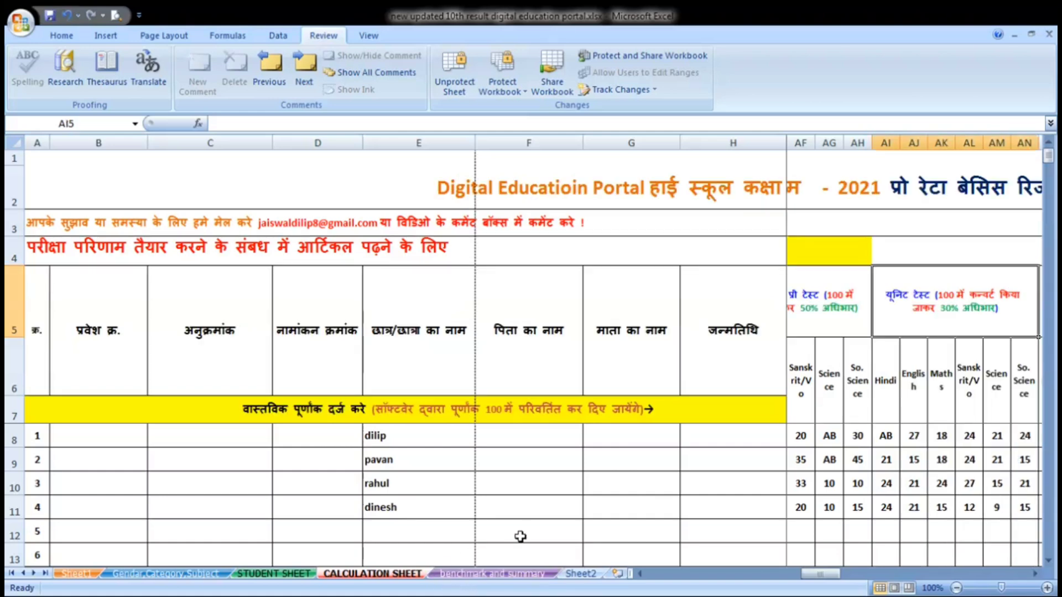
pyautogui.press('Up')
pyautogui.press('Right')
pyautogui.press('Right')
pyautogui.press('Right')
pyautogui.press('Right')
pyautogui.press('Right')
pyautogui.press('Right')
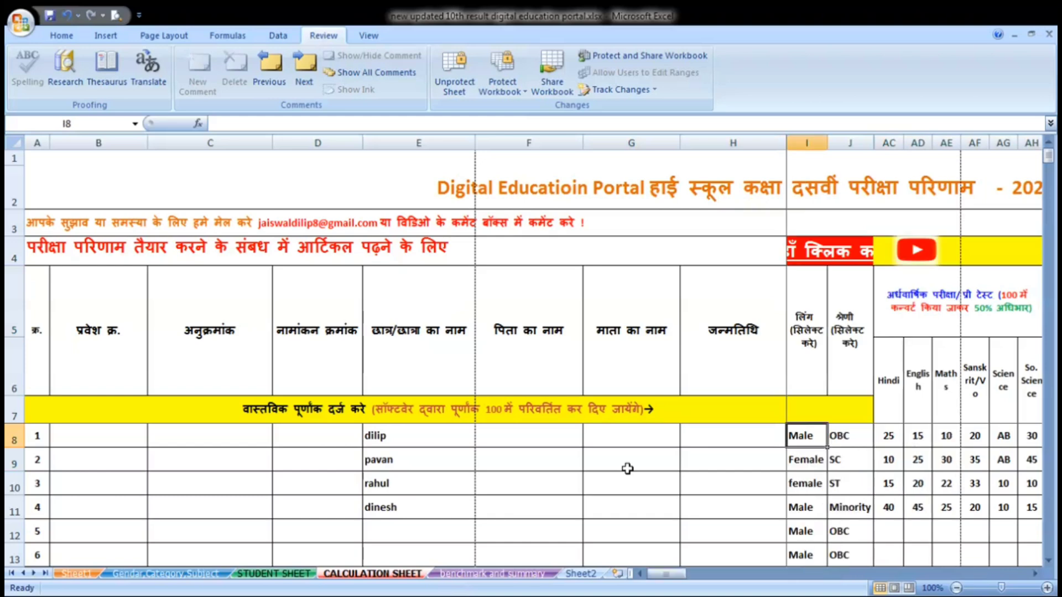
pyautogui.press('Right')
pyautogui.press('Right')
pyautogui.press('Right')
pyautogui.press('Right')
pyautogui.press('Left')
pyautogui.press('Left')
pyautogui.press('Up')
pyautogui.press('Left')
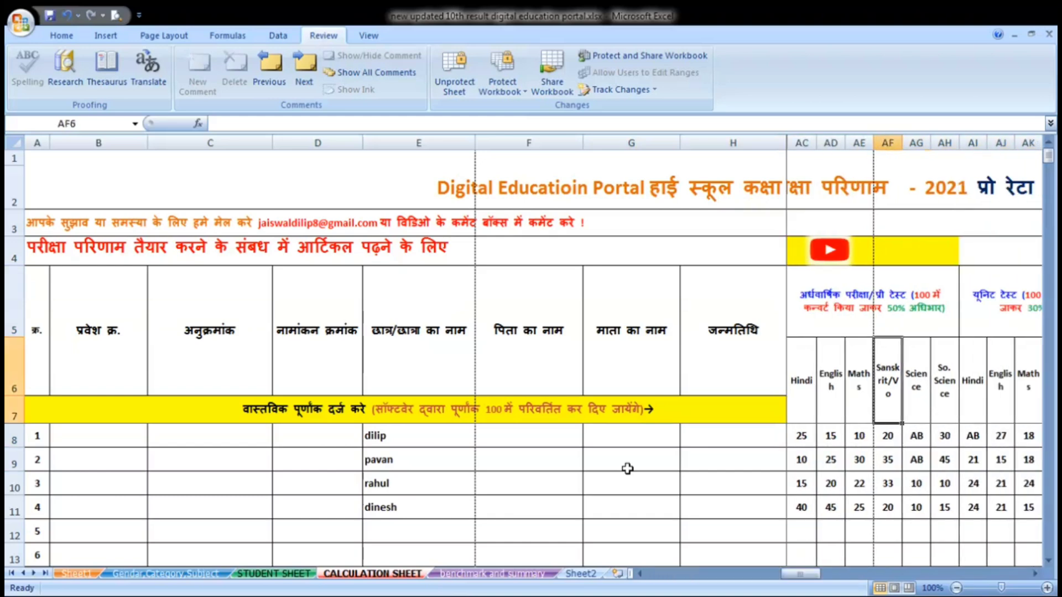
# - Examine the unit test columns with 30% weightage on the CALCULATION SHEET
pyautogui.press('Right')
pyautogui.press('Right')
pyautogui.press('Right')
pyautogui.press('Right')
pyautogui.press('Right')
pyautogui.press('Right')
pyautogui.press('Right')
pyautogui.press('Left')
pyautogui.press('Down')
pyautogui.press('Down')
pyautogui.press('Up')
pyautogui.press('Up')
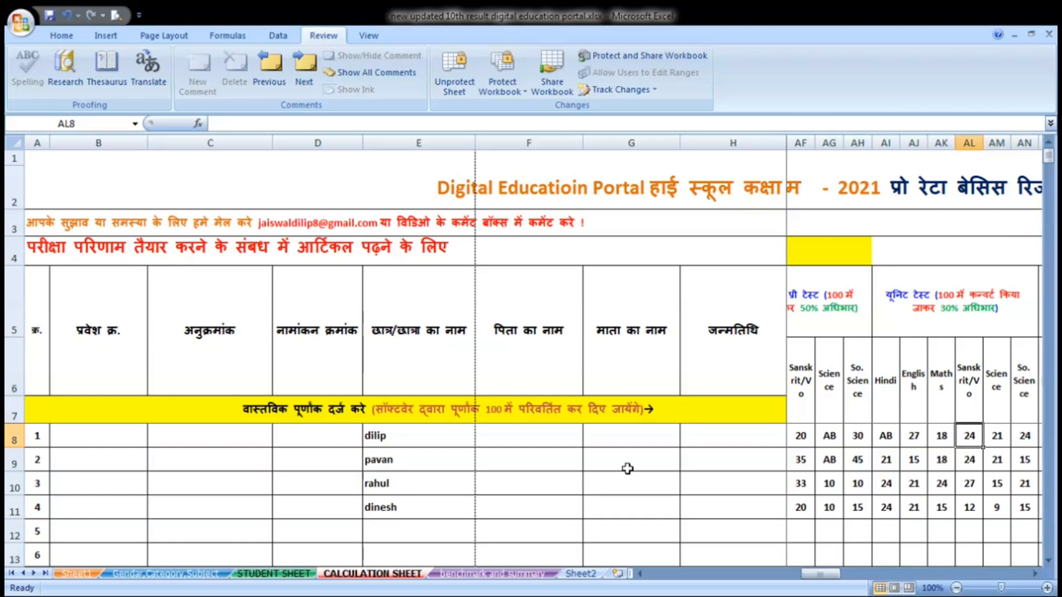
# - Examine the internal assessment columns with 20% weightage for each subject
pyautogui.press('Right')
pyautogui.press('Right')
pyautogui.press('Right')
pyautogui.press('Right')
pyautogui.press('Right')
pyautogui.press('Right')
pyautogui.press('Right')
pyautogui.press('Right')
pyautogui.press('Right')
pyautogui.press('Right')
pyautogui.press('Right')
pyautogui.press('Right')
pyautogui.press('Right')
pyautogui.press('Right')
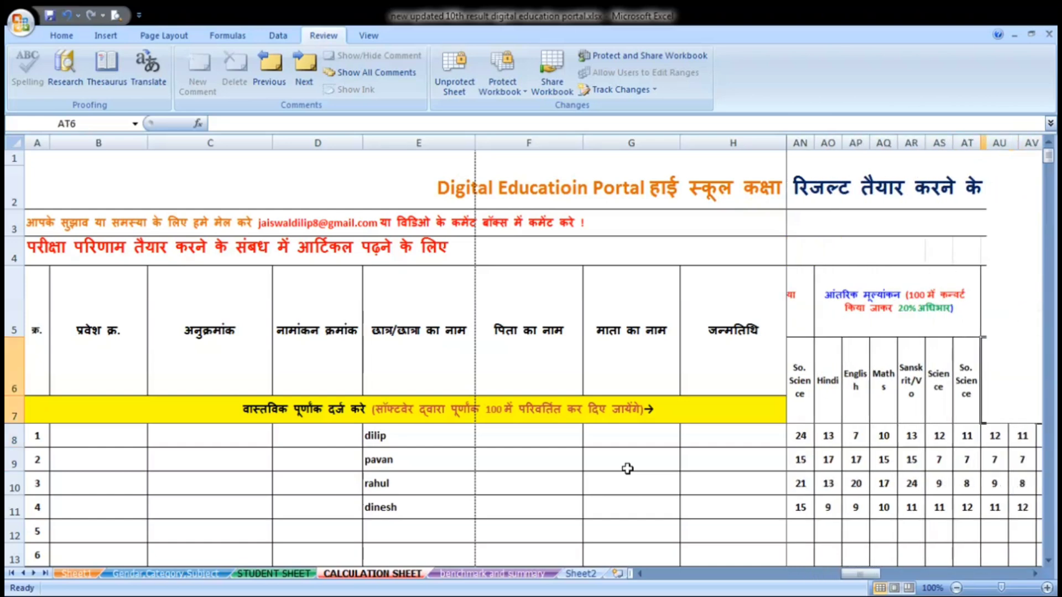
# - Examine the combined weightage marks, the Best Of 5 result and total, and the annual total out of 600
pyautogui.press('Right')
pyautogui.press('Right')
pyautogui.press('Right')
pyautogui.press('Right')
pyautogui.press('Right')
pyautogui.press('Right')
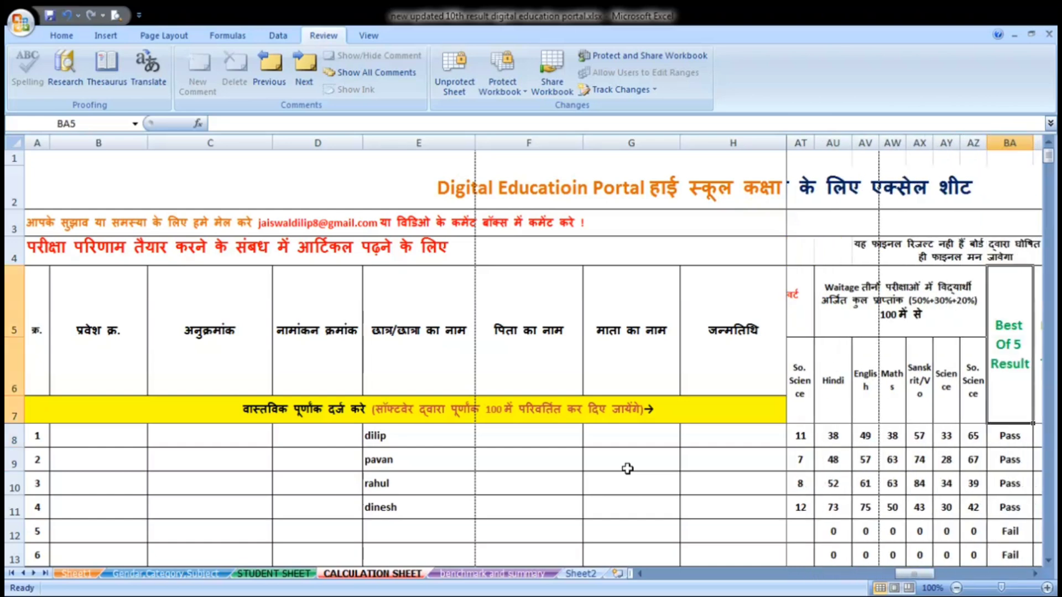
pyautogui.press('Right')
pyautogui.press('Right')
pyautogui.press('Right')
pyautogui.press('Right')
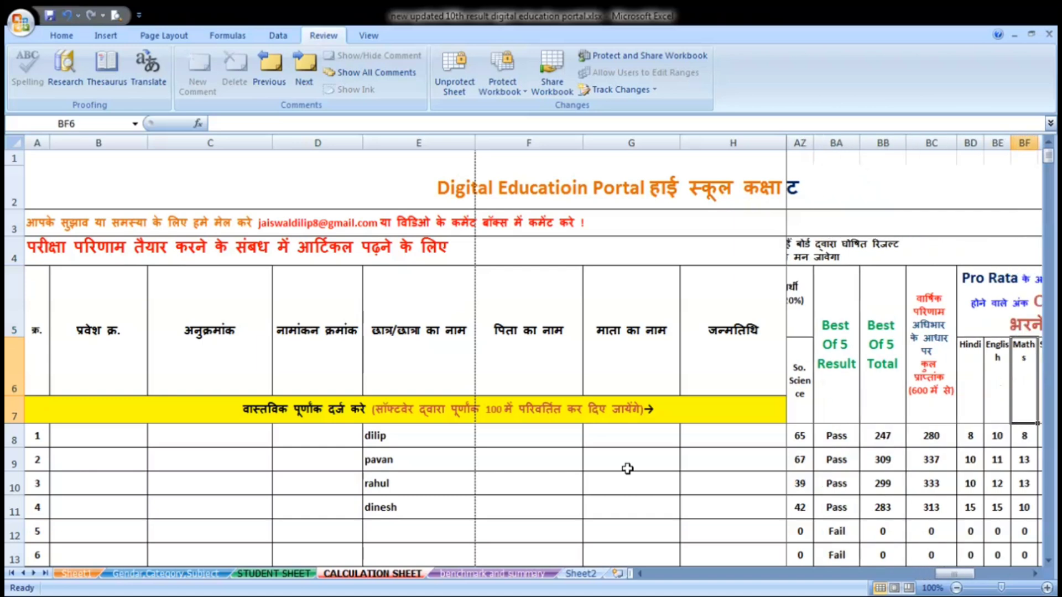
# - Examine the Pro Rata marks for the OMR sheet, the overall total and each student's Vocational Subject 60% marks
pyautogui.press('Right')
pyautogui.press('Right')
pyautogui.press('Right')
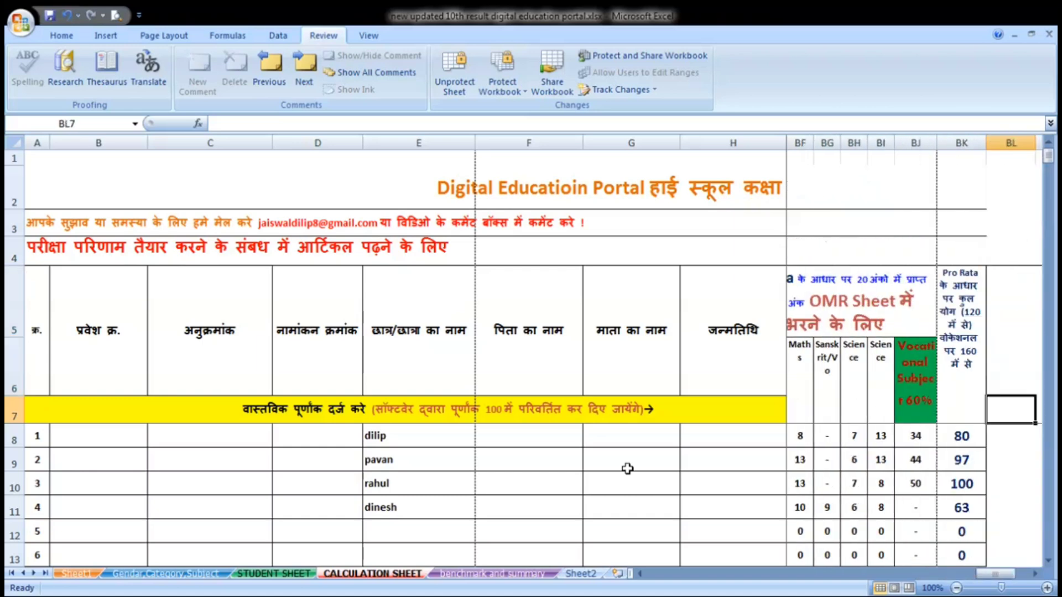
pyautogui.press('Left')
pyautogui.press('Left')
pyautogui.press('Down')
pyautogui.press('Down')
pyautogui.press('Down')
pyautogui.press('Down')
pyautogui.press('Down')
pyautogui.press('Down')
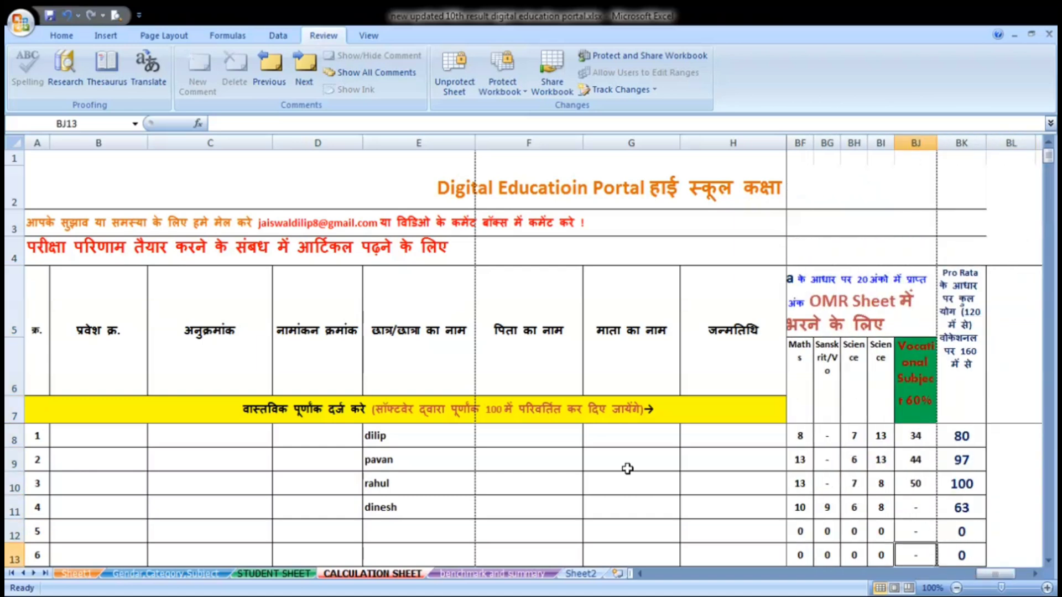
# - Examine each student's Pro Rata total out of 120, or out of 160 with a vocational subject
pyautogui.press('Left')
pyautogui.press('Left')
pyautogui.press('Left')
pyautogui.press('Up')
pyautogui.press('Up')
pyautogui.press('Up')
pyautogui.press('Right')
pyautogui.press('Right')
pyautogui.press('Right')
pyautogui.press('Right')
pyautogui.press('Right')
pyautogui.press('Left')
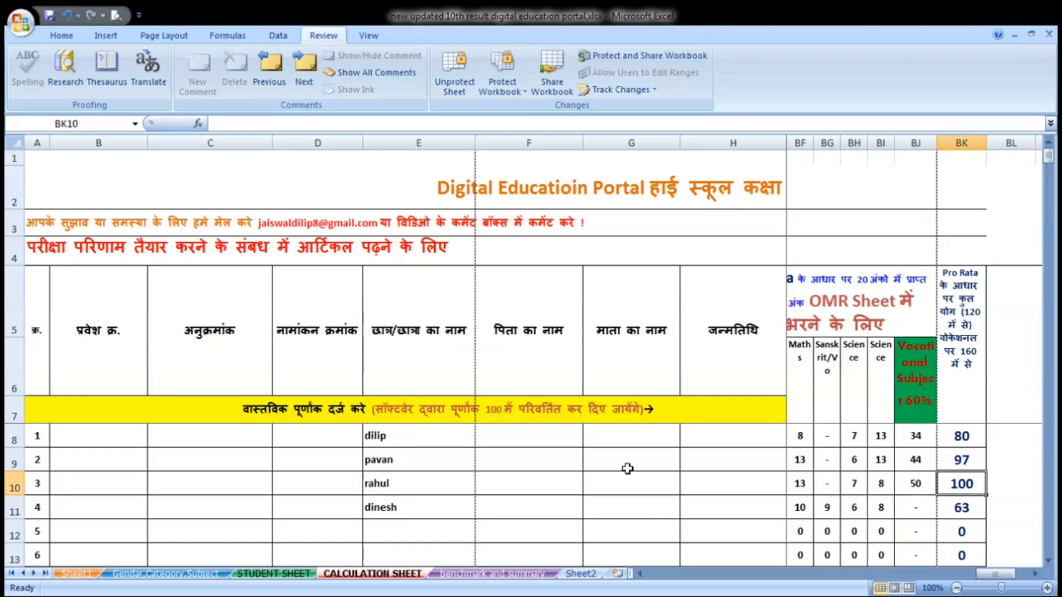
# - Review the Pro Rata total column down through the unfilled student rows, then return to the Vocational Subject 60% heading
pyautogui.press('Down')
pyautogui.press('Down')
pyautogui.press('Down')
pyautogui.press('Down')
pyautogui.press('Down')
pyautogui.press('Down')
pyautogui.press('Down')
pyautogui.press('Down')
pyautogui.press('Down')
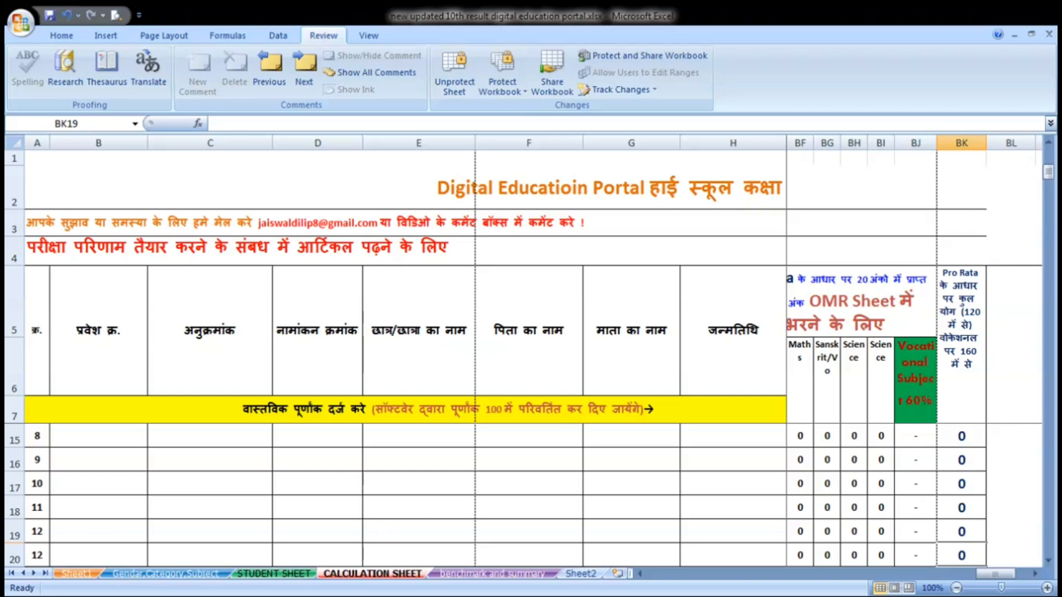
pyautogui.press('Up')
pyautogui.press('Up')
pyautogui.press('Up')
pyautogui.press('Up')
pyautogui.press('Up')
pyautogui.press('Up')
pyautogui.press('Up')
pyautogui.press('Up')
pyautogui.press('Up')
pyautogui.press('Left')
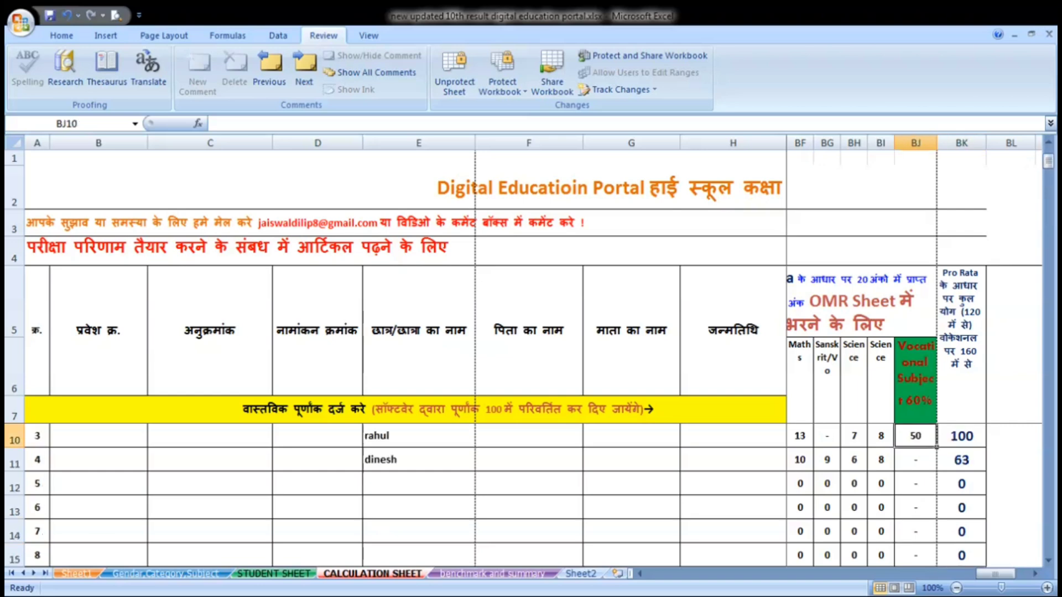
pyautogui.click(927, 354)
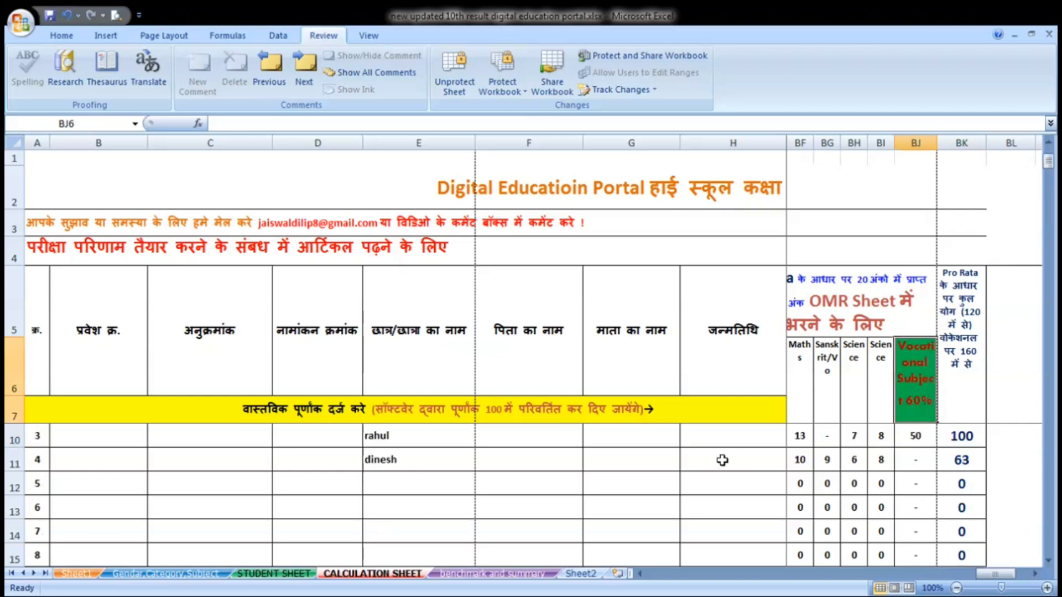
# - Examine the three-year benchmark table of student counts, total marks, averages and percentages on the benchmark and summary sheet
pyautogui.click(488, 574)
pyautogui.click(468, 426)
pyautogui.press('Up')
pyautogui.press('Up')
pyautogui.press('Up')
pyautogui.press('Up')
pyautogui.press('Up')
pyautogui.press('Up')
pyautogui.press('Up')
pyautogui.press('Up')
pyautogui.press('Up')
pyautogui.press('Up')
pyautogui.press('Up')
pyautogui.press('Up')
pyautogui.press('Up')
pyautogui.press('Up')
pyautogui.press('Up')
pyautogui.press('Up')
pyautogui.press('Up')
pyautogui.press('Up')
pyautogui.press('Up')
pyautogui.press('Up')
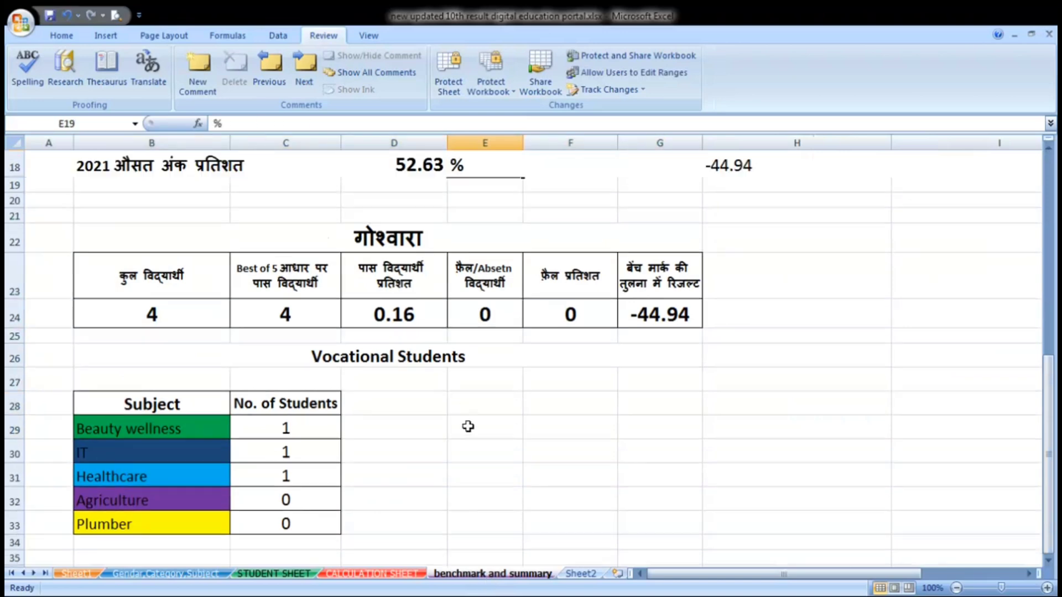
pyautogui.press('Down')
pyautogui.press('Down')
pyautogui.press('Down')
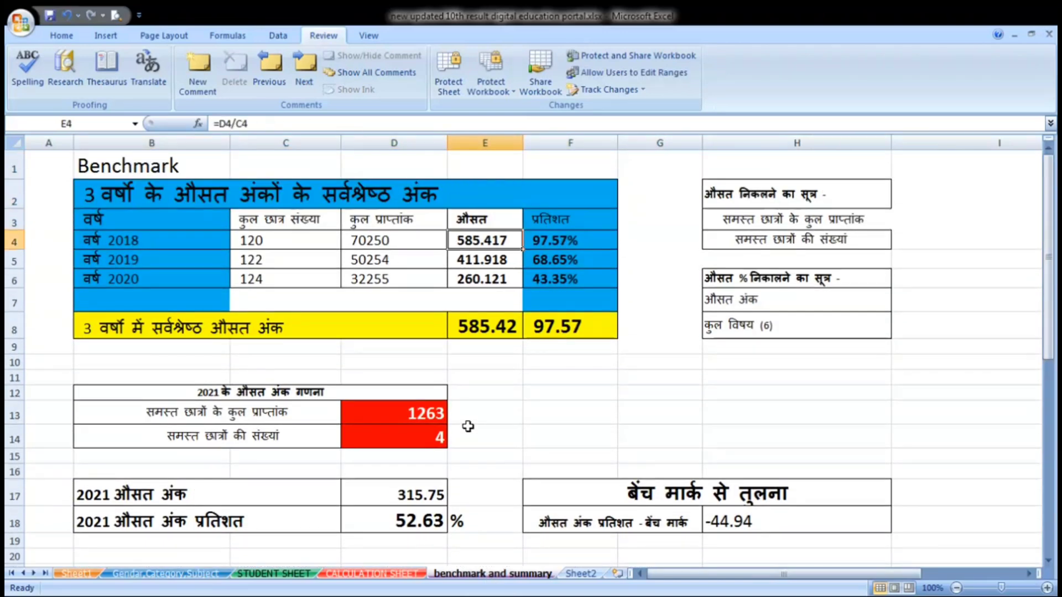
pyautogui.press('Left')
pyautogui.press('Left')
pyautogui.press('Down')
pyautogui.press('Down')
pyautogui.press('Down')
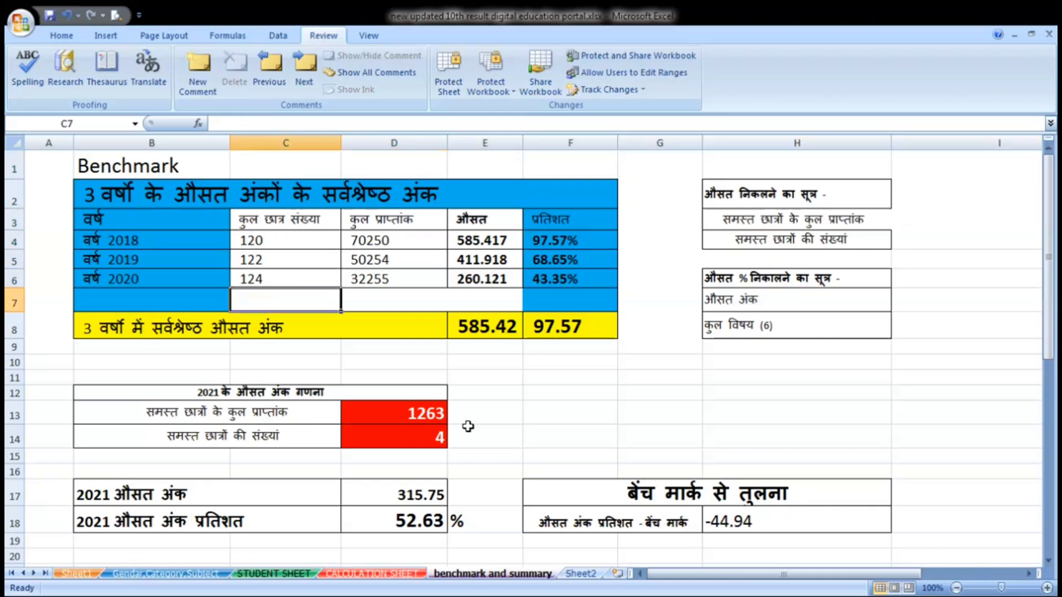
# - Inspect the 2021 average calculation's formulas for all students' total marks and the number of students
pyautogui.press('Left')
pyautogui.press('Down')
pyautogui.press('Down')
pyautogui.press('Down')
pyautogui.press('Down')
pyautogui.press('Down')
pyautogui.press('Down')
pyautogui.press('Right')
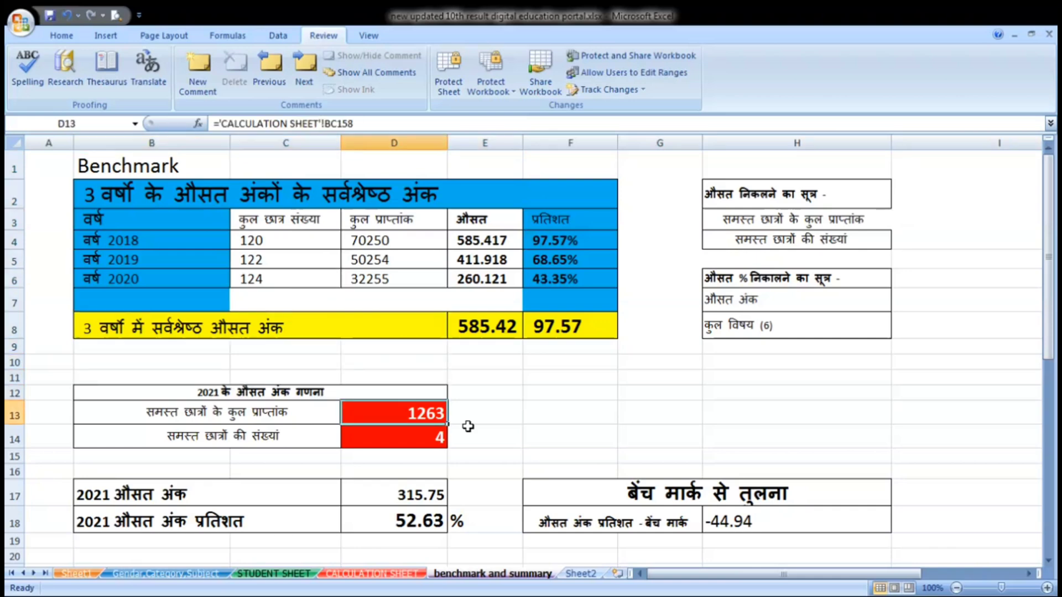
pyautogui.press('Down')
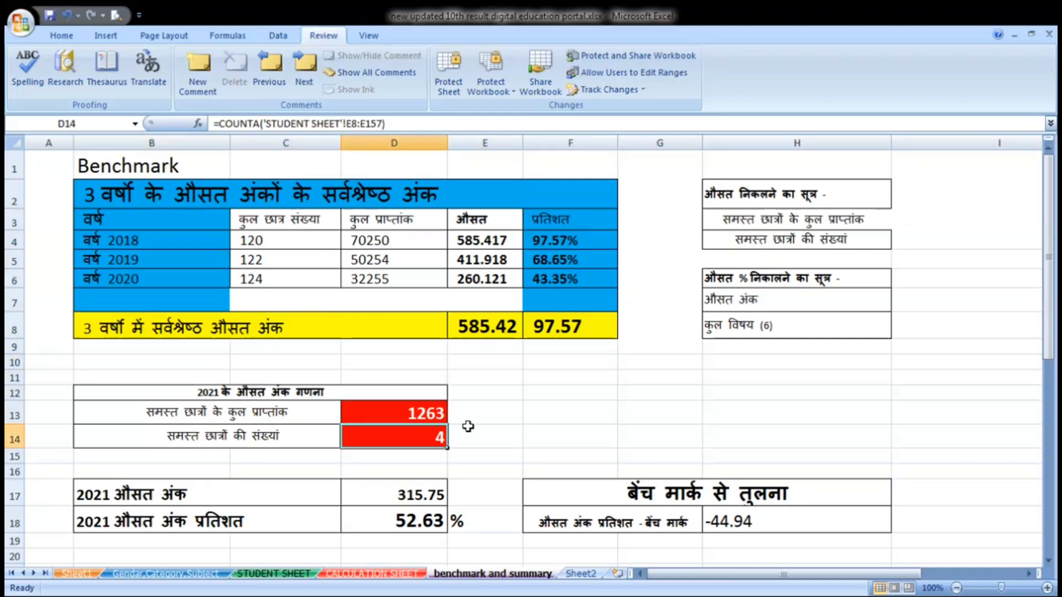
# - Examine the 2021 average and benchmark comparison, the pass and fail summary, and the Vocational Students count per subject
pyautogui.press('Down')
pyautogui.press('Down')
pyautogui.press('Down')
pyautogui.press('Down')
pyautogui.press('Down')
pyautogui.press('Down')
pyautogui.press('Down')
pyautogui.press('Down')
pyautogui.press('Down')
pyautogui.press('Down')
pyautogui.press('Down')
pyautogui.press('Down')
pyautogui.press('Down')
pyautogui.press('Down')
pyautogui.press('Down')
pyautogui.press('Down')
pyautogui.press('Down')
pyautogui.press('Down')
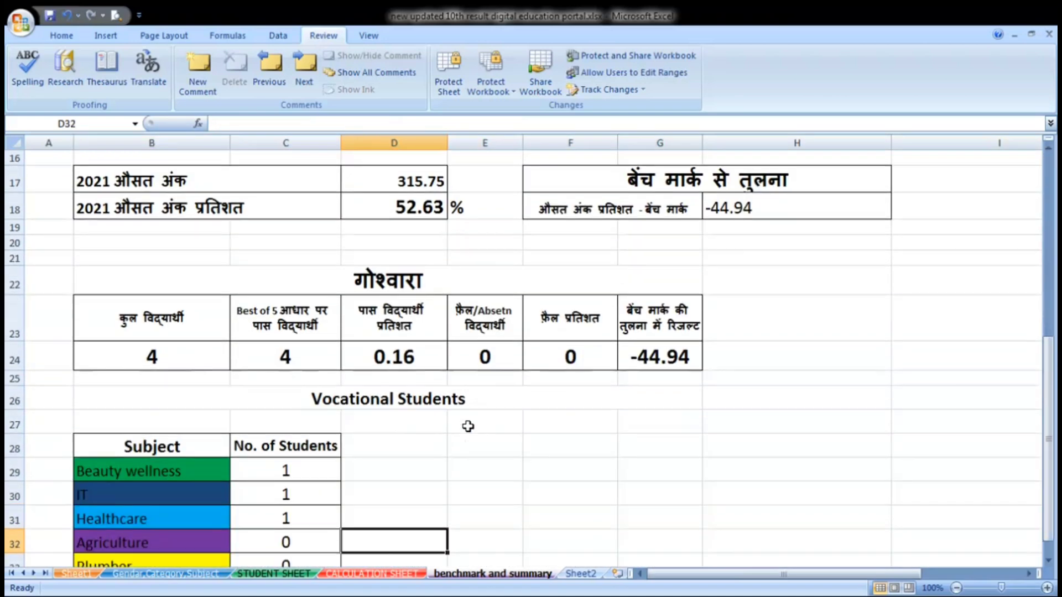
pyautogui.press('Down')
pyautogui.press('Down')
pyautogui.press('Down')
pyautogui.press('Up')
pyautogui.press('Up')
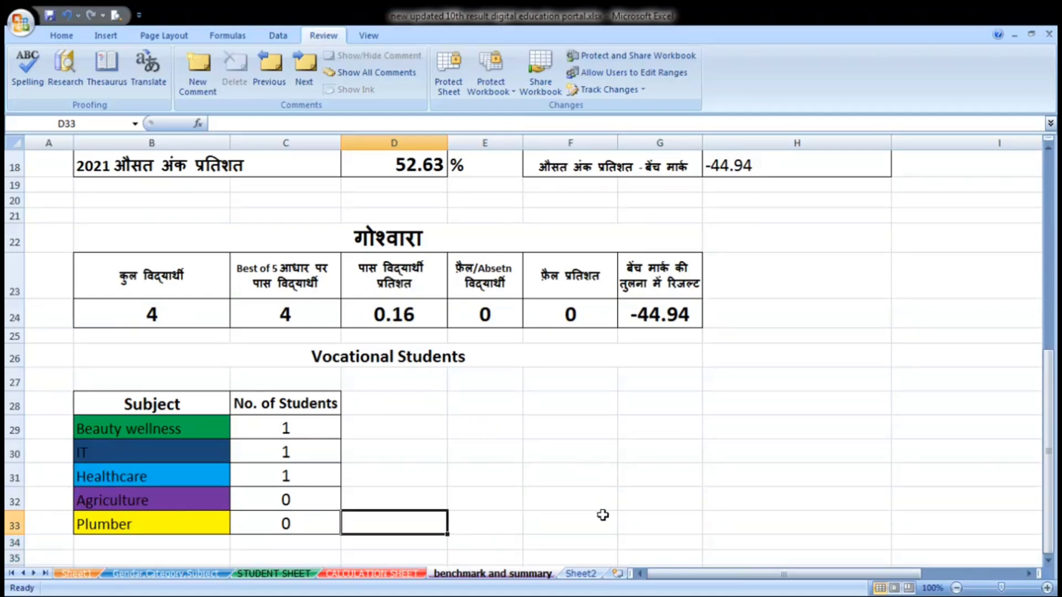
# - Look at Sheet2, then go back to the CALCULATION SHEET's student list
pyautogui.click(575, 575)
pyautogui.click(363, 296)
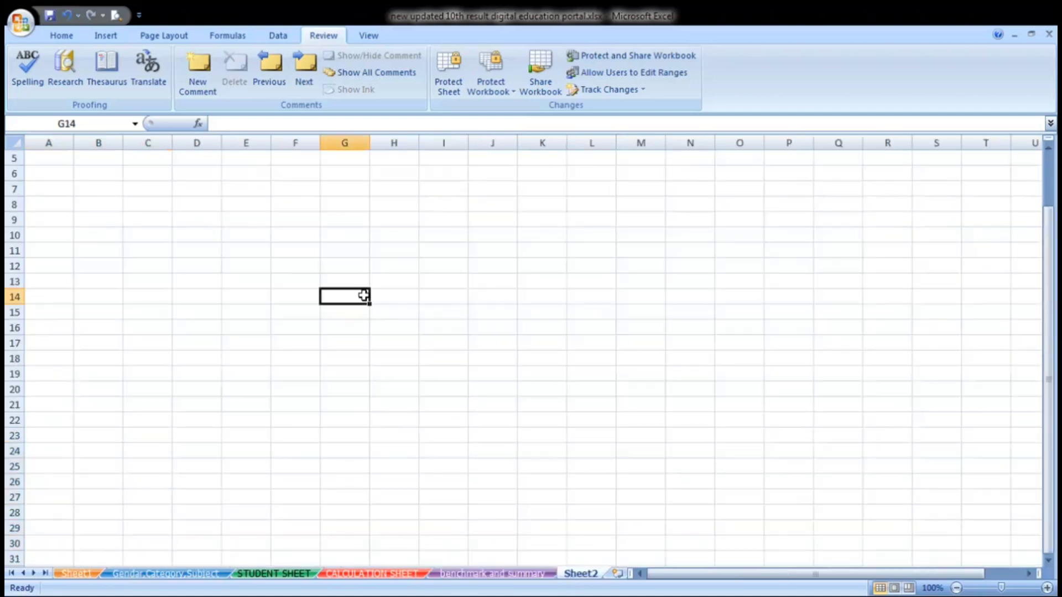
pyautogui.click(490, 560)
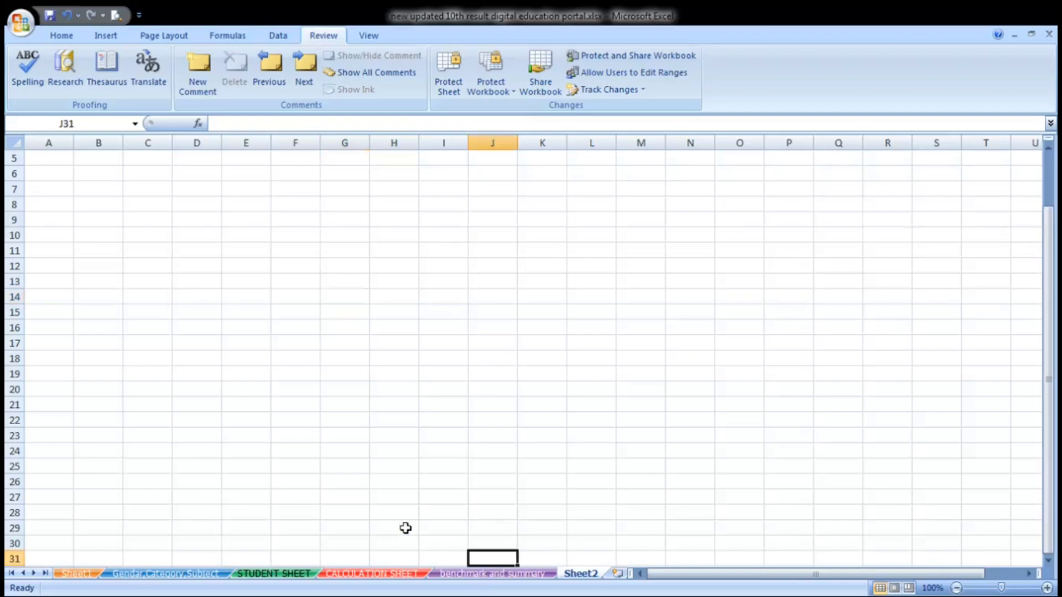
pyautogui.click(453, 573)
pyautogui.click(373, 574)
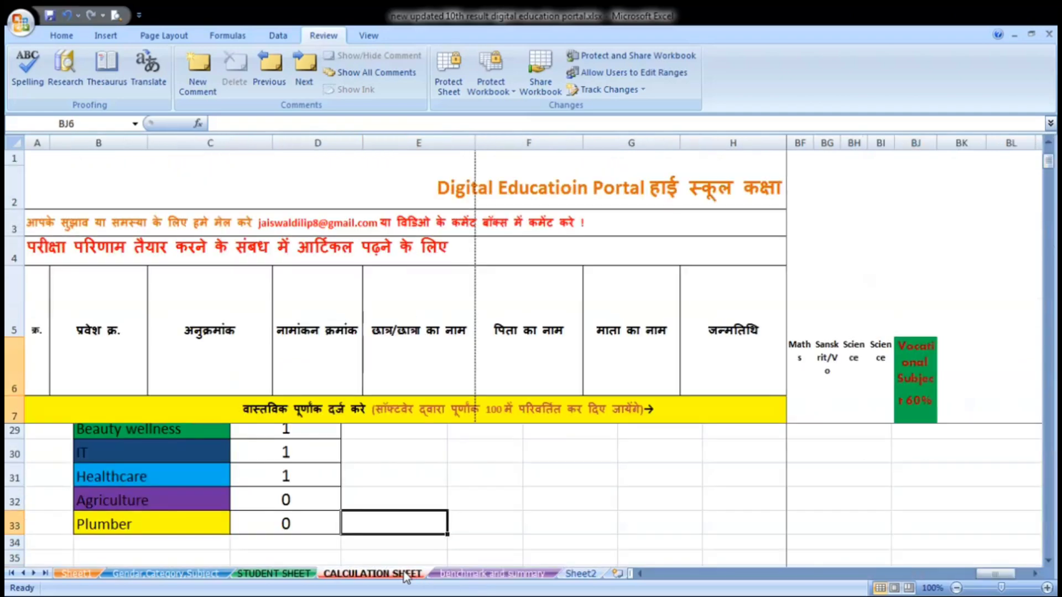
pyautogui.click(451, 452)
pyautogui.click(347, 420)
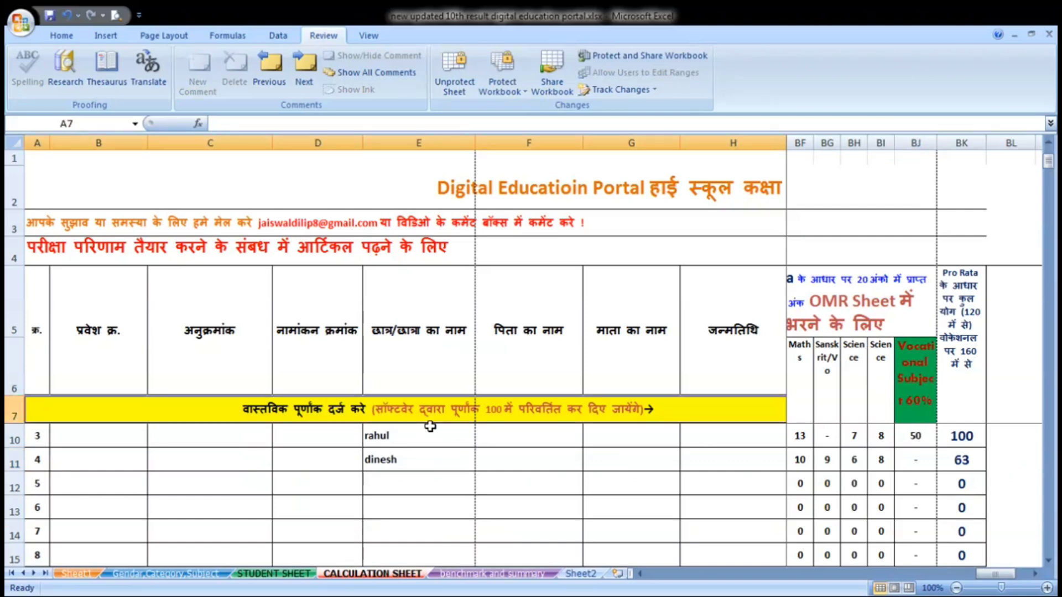
pyautogui.press('Right')
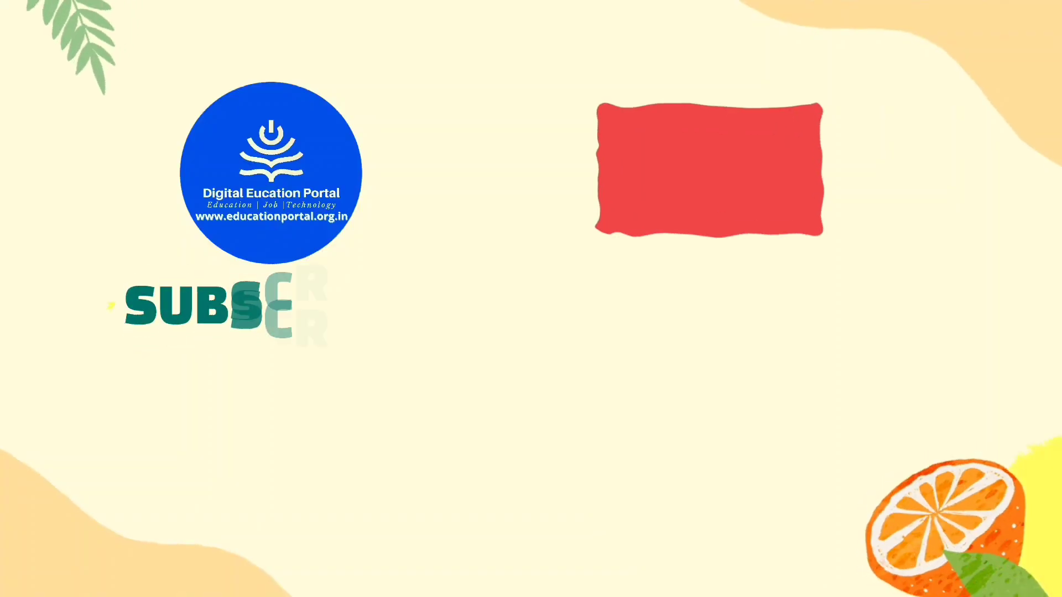